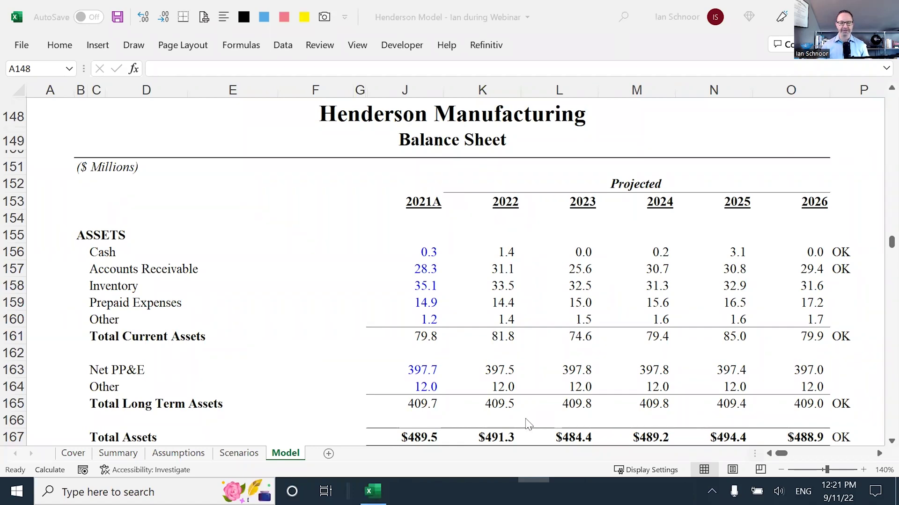
{"action": "key", "text": "alt+Tab"}
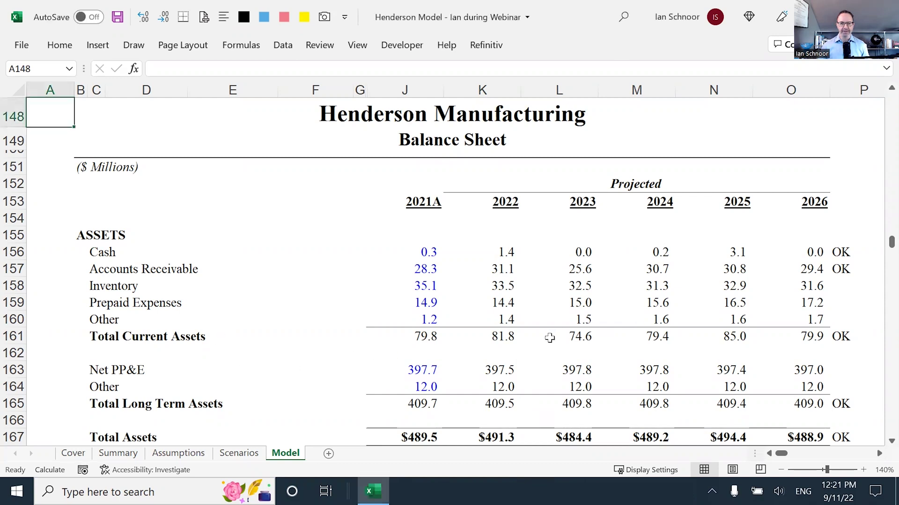
{"action": "scroll", "coordinate": [276, 331], "scroll_direction": "down", "scroll_amount": 4}
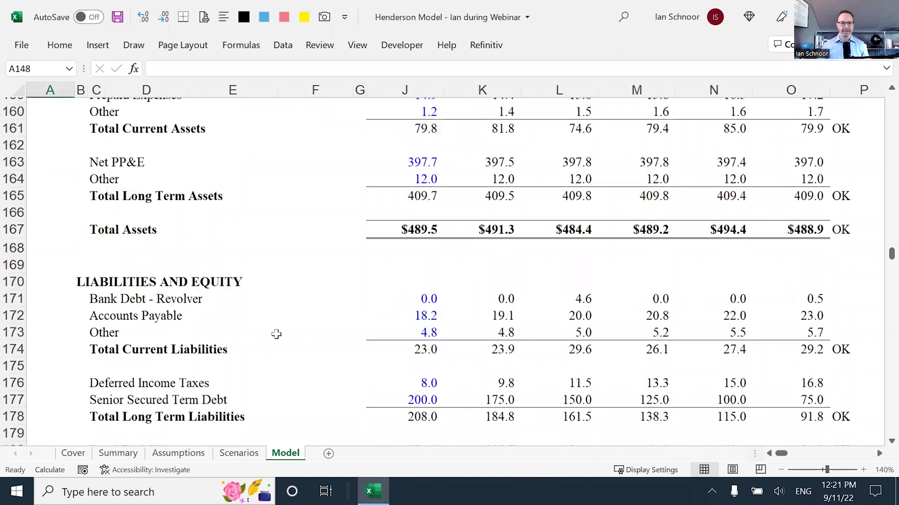
{"action": "scroll", "coordinate": [275, 334], "scroll_direction": "down", "scroll_amount": 2}
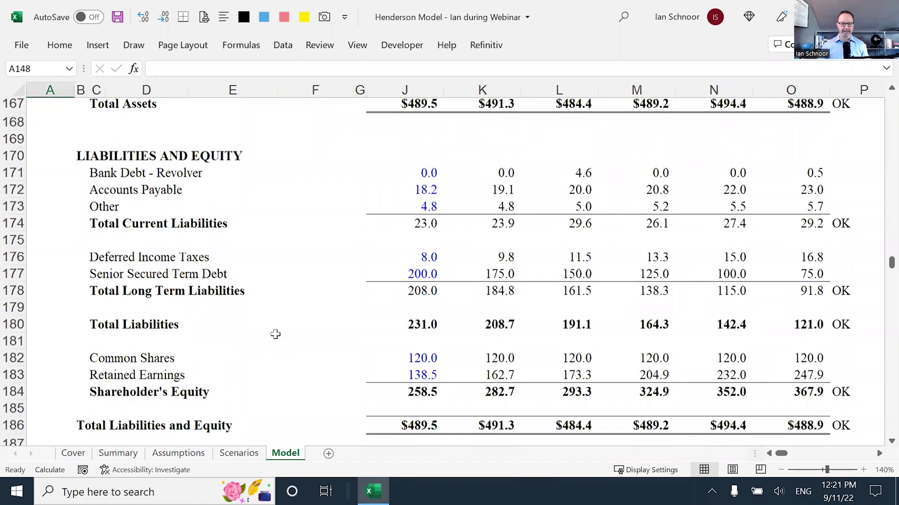
{"action": "scroll", "coordinate": [276, 334], "scroll_direction": "down", "scroll_amount": 2}
{"action": "scroll", "coordinate": [275, 335], "scroll_direction": "up", "scroll_amount": 4}
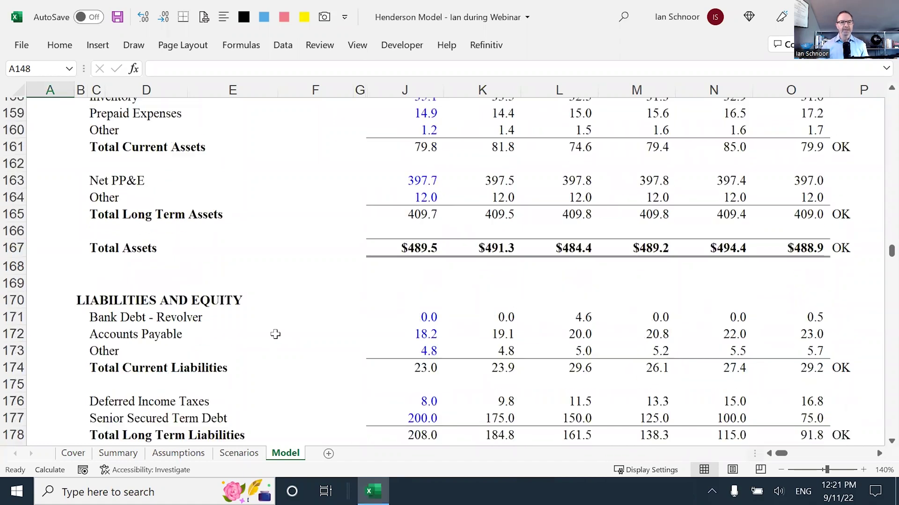
{"action": "scroll", "coordinate": [275, 335], "scroll_direction": "up", "scroll_amount": 4}
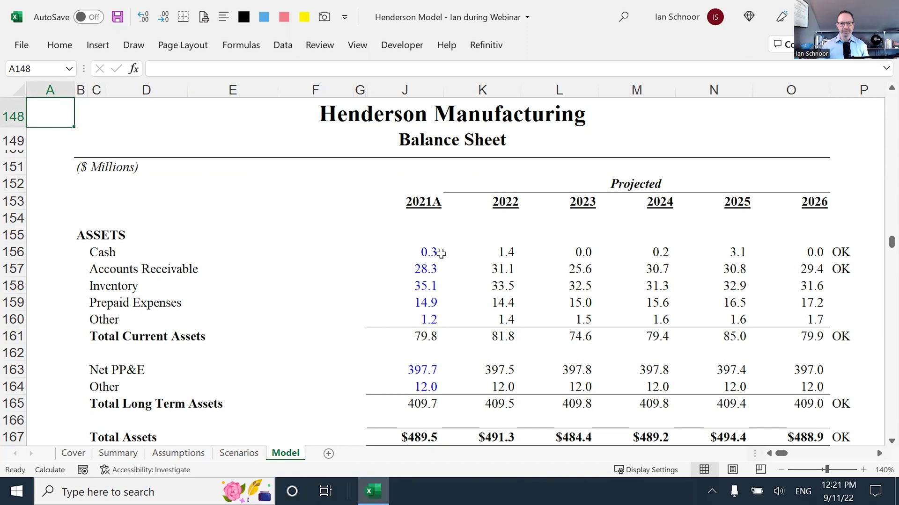
{"action": "left_click", "coordinate": [487, 255]}
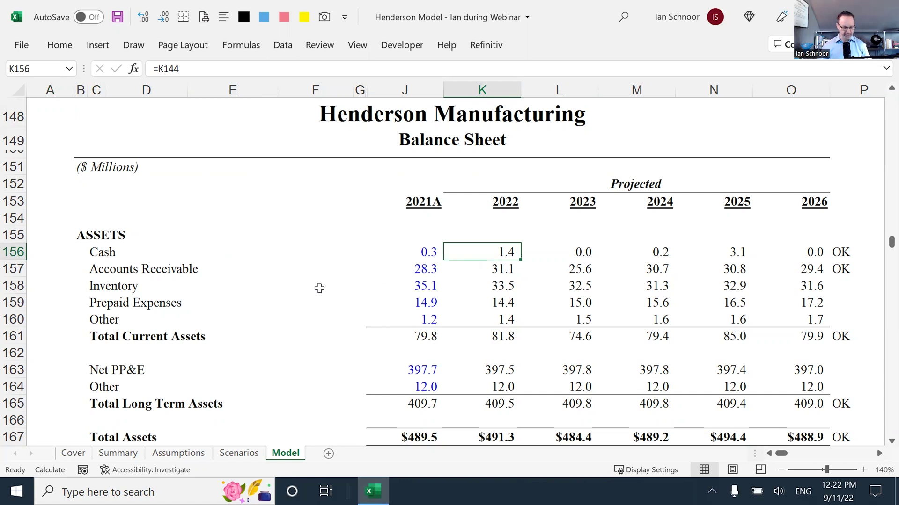
{"action": "key", "text": "F2"}
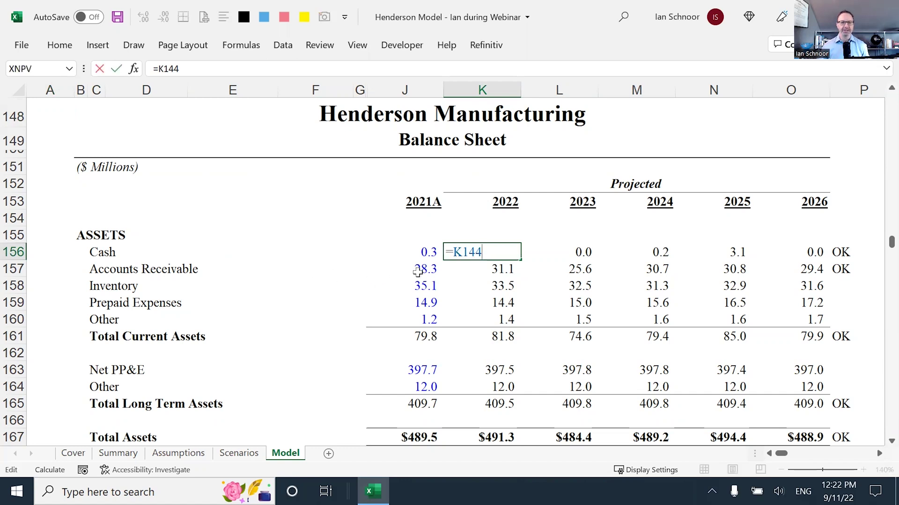
{"action": "scroll", "coordinate": [414, 262], "scroll_direction": "up", "scroll_amount": 3}
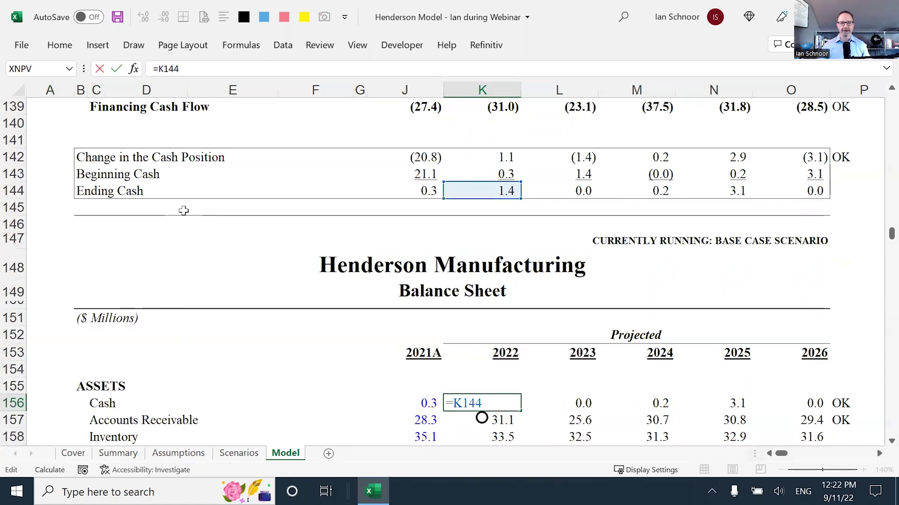
{"action": "scroll", "coordinate": [184, 211], "scroll_direction": "down", "scroll_amount": 1}
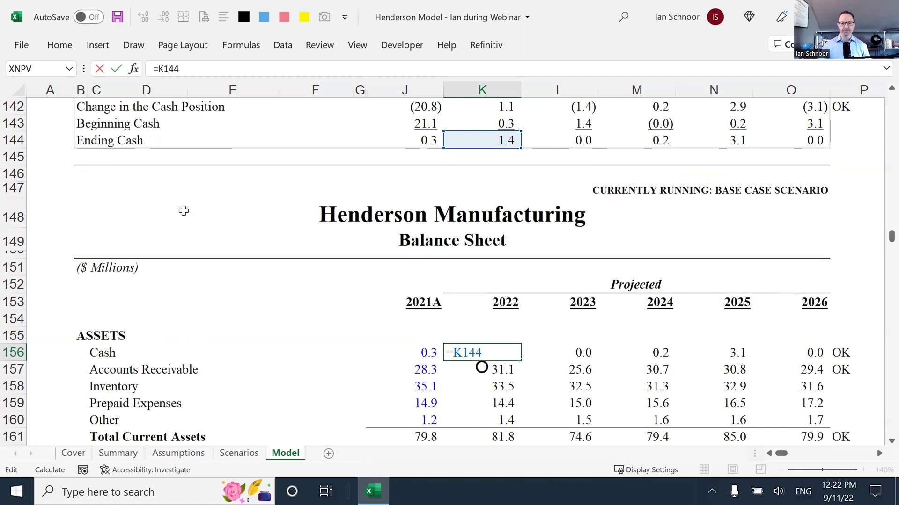
{"action": "key", "text": "Escape"}
{"action": "key", "text": "F2"}
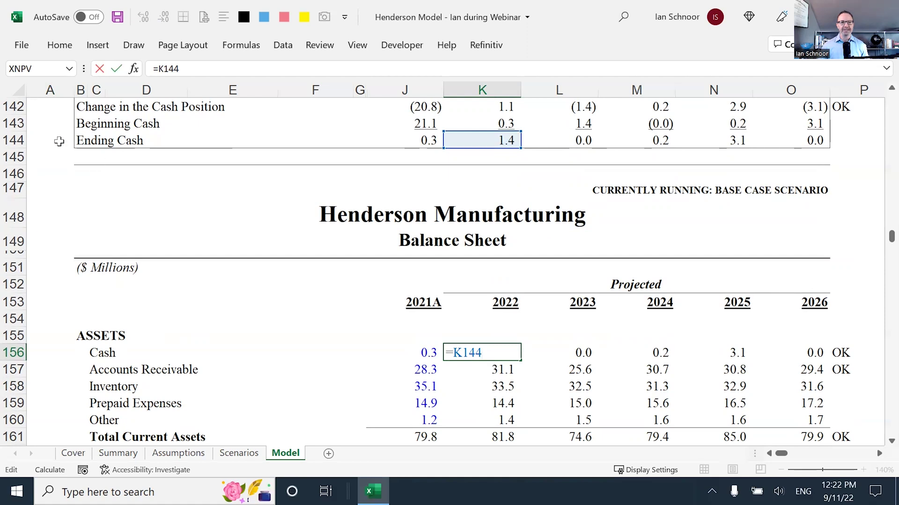
{"action": "key", "text": "Escape"}
{"action": "left_click", "coordinate": [54, 141]}
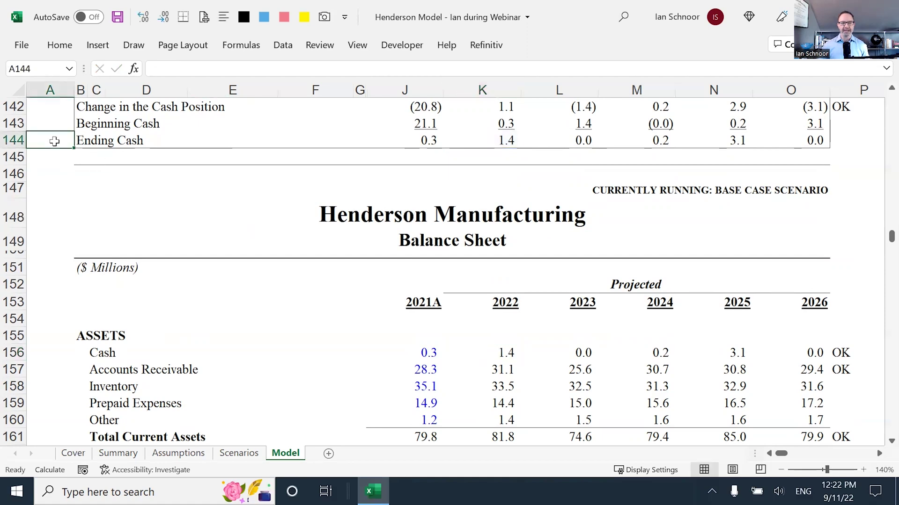
{"action": "key", "text": "shift+space"}
{"action": "left_click", "coordinate": [499, 353]}
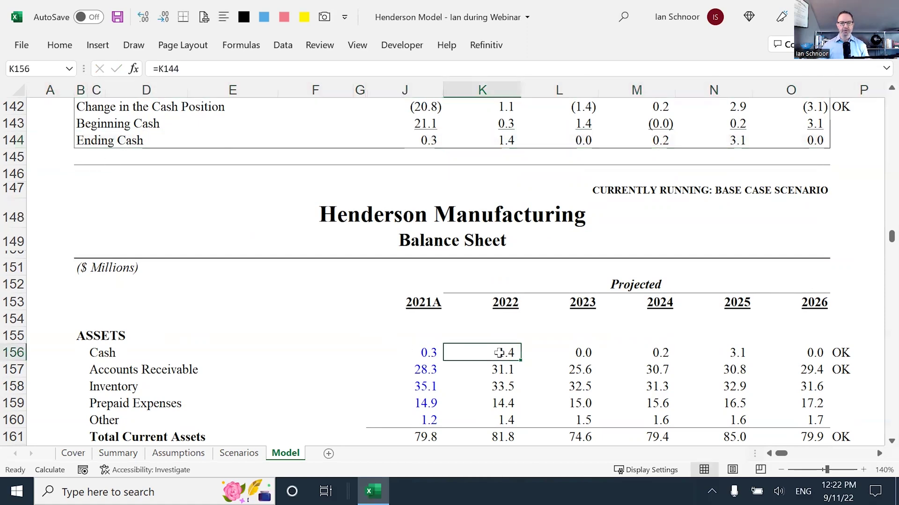
{"action": "double_click", "coordinate": [497, 352]}
{"action": "key", "text": "BackSpace"}
{"action": "key", "text": "BackSpace"}
{"action": "key", "text": "BackSpace"}
{"action": "key", "text": "BackSpace"}
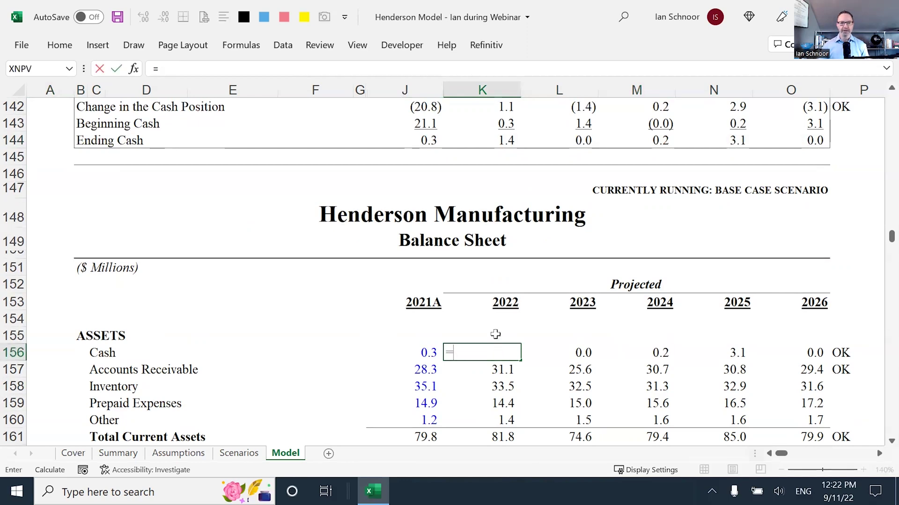
{"action": "scroll", "coordinate": [489, 317], "scroll_direction": "up", "scroll_amount": 1}
{"action": "left_click", "coordinate": [503, 161]}
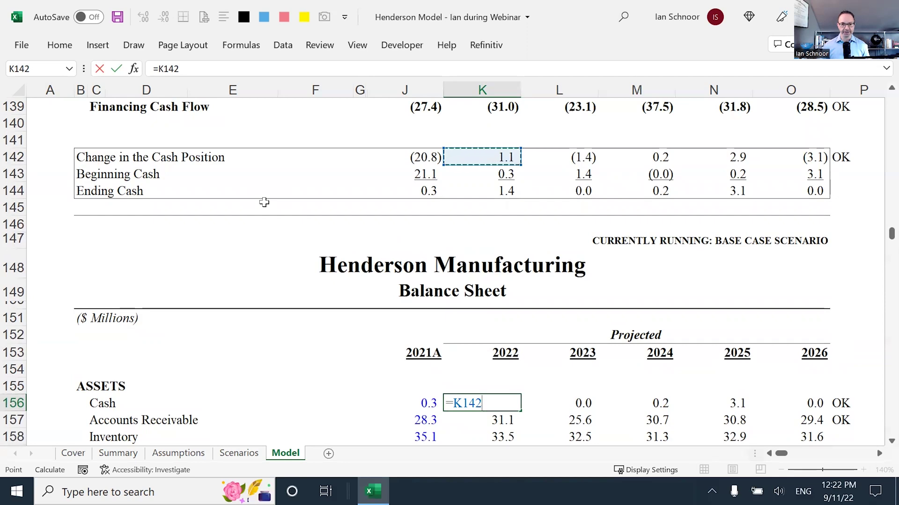
{"action": "key", "text": "Return"}
{"action": "scroll", "coordinate": [264, 202], "scroll_direction": "down", "scroll_amount": 2}
{"action": "key", "text": "Up"}
{"action": "key", "text": "F2"}
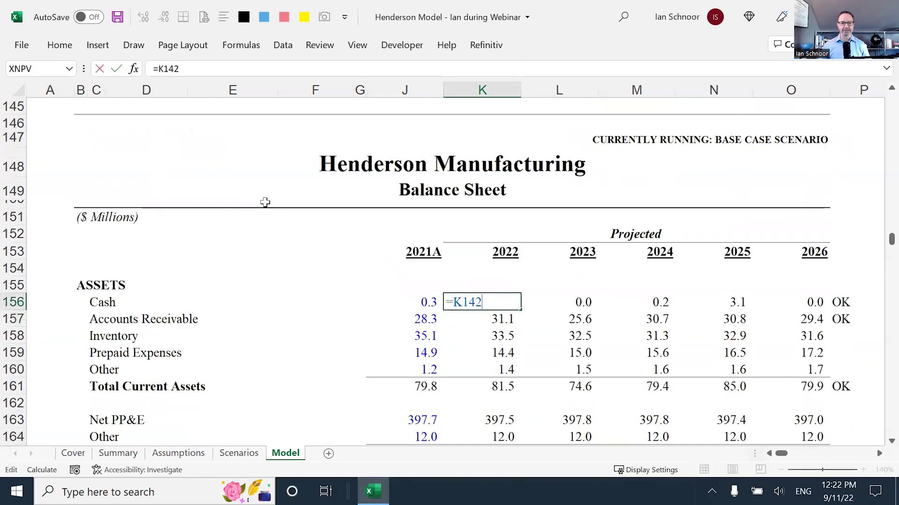
{"action": "key", "text": "ctrl+Return"}
{"action": "key", "text": "shift+Right"}
{"action": "key", "text": "shift+Right"}
{"action": "key", "text": "shift+Right"}
{"action": "key", "text": "shift+Right"}
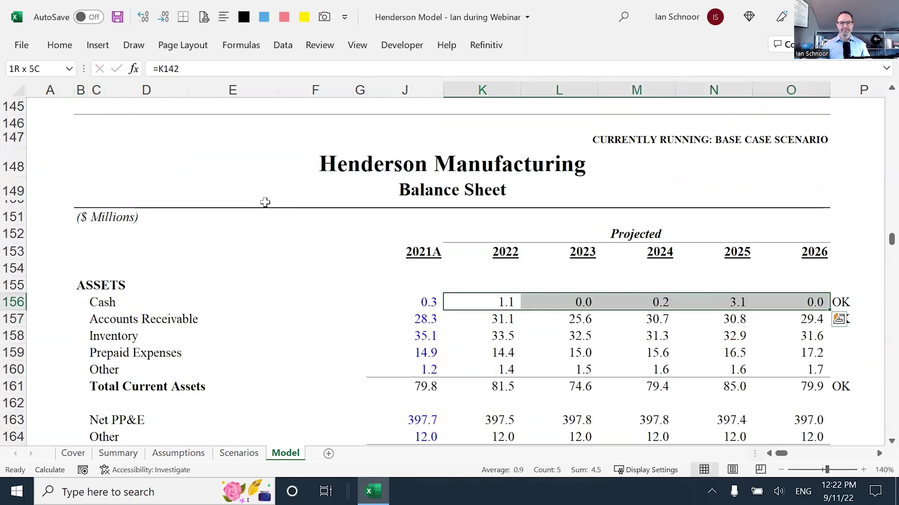
{"action": "key", "text": "ctrl+r"}
{"action": "scroll", "coordinate": [360, 276], "scroll_direction": "down", "scroll_amount": 3}
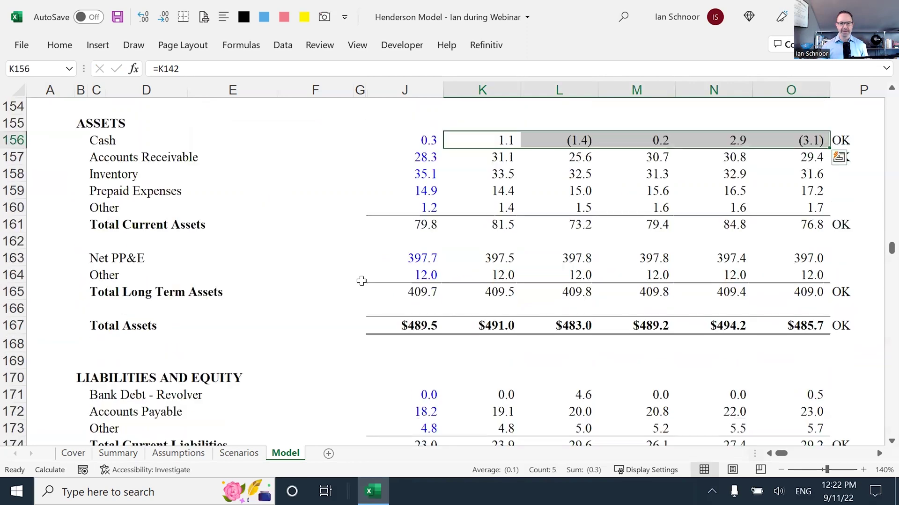
{"action": "scroll", "coordinate": [361, 298], "scroll_direction": "down", "scroll_amount": 5}
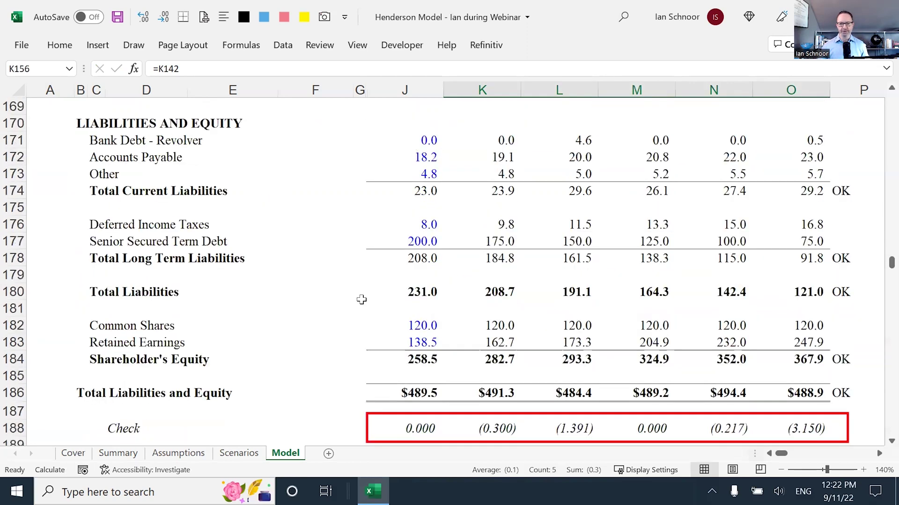
{"action": "scroll", "coordinate": [362, 299], "scroll_direction": "up", "scroll_amount": 9}
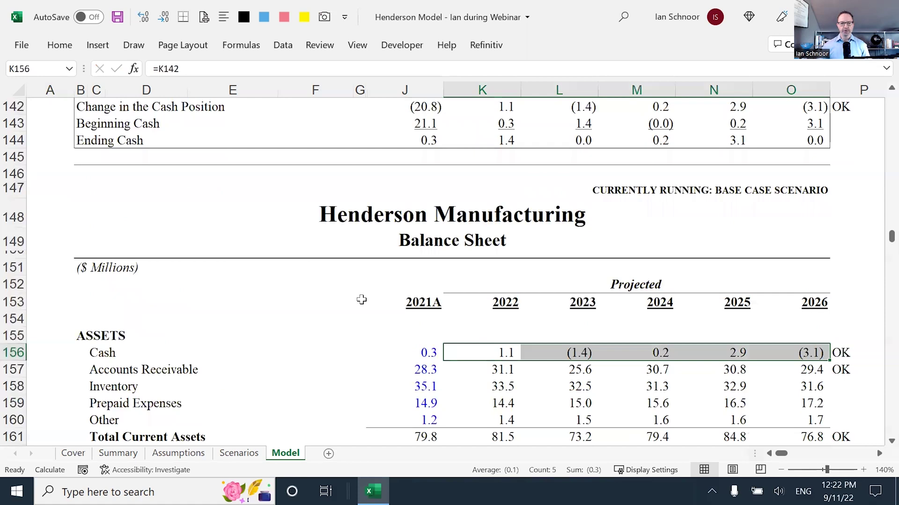
{"action": "key", "text": "Left"}
{"action": "key", "text": "Right"}
{"action": "type", "text": "="}
{"action": "key", "text": "Up"}
{"action": "key", "text": "Up"}
{"action": "key", "text": "Up"}
{"action": "key", "text": "Up"}
{"action": "key", "text": "Up"}
{"action": "key", "text": "Up"}
{"action": "key", "text": "Up"}
{"action": "key", "text": "Up"}
{"action": "key", "text": "Up"}
{"action": "key", "text": "Up"}
{"action": "key", "text": "Up"}
{"action": "key", "text": "Up"}
{"action": "key", "text": "Up"}
{"action": "key", "text": "Down"}
{"action": "key", "text": "Return"}
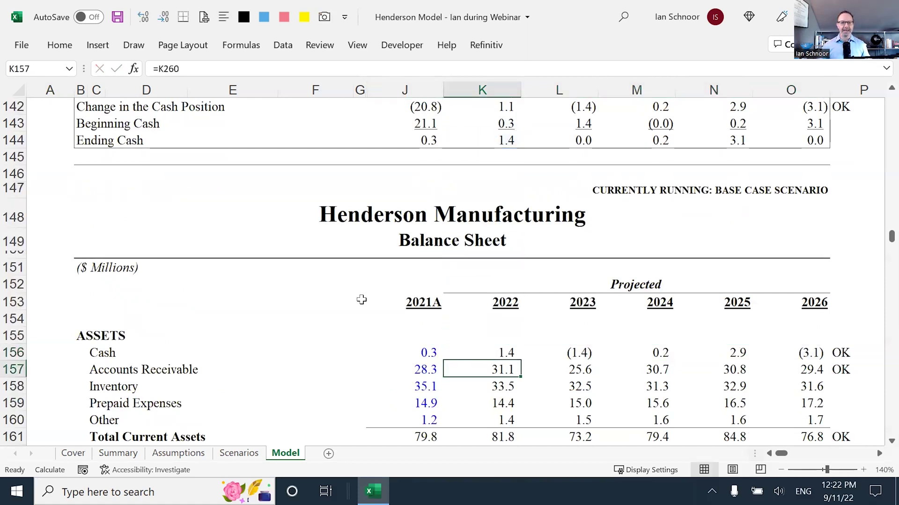
{"action": "key", "text": "Up"}
{"action": "key", "text": "shift+Right"}
{"action": "key", "text": "shift+Right"}
{"action": "key", "text": "shift+Right"}
{"action": "key", "text": "shift+Right"}
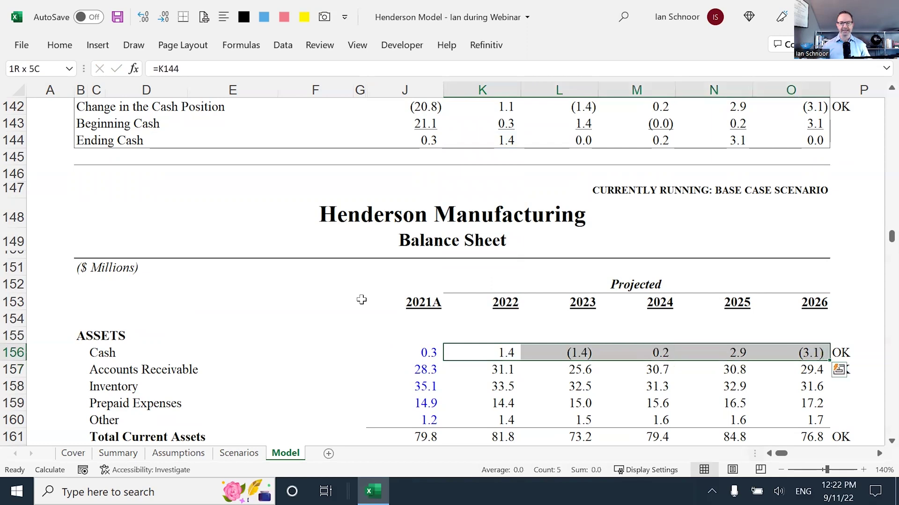
{"action": "key", "text": "ctrl+r"}
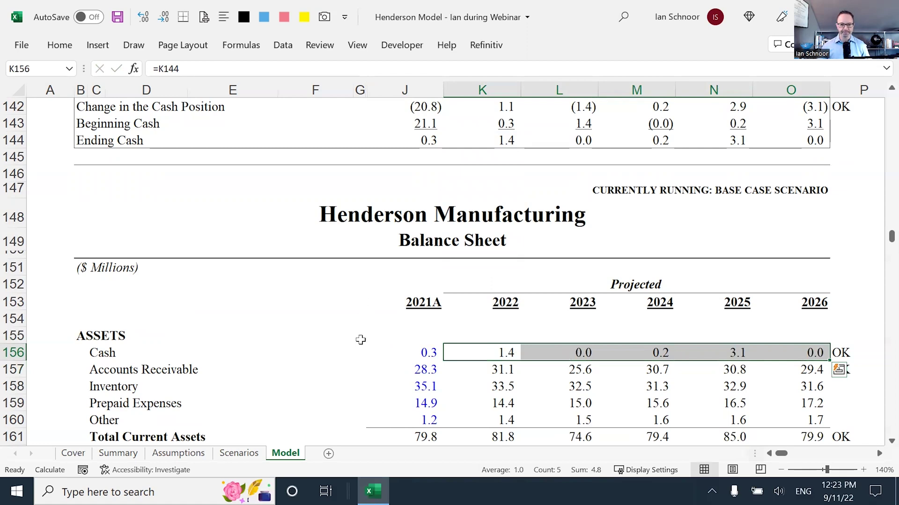
Inspect the 2022 Senior Secured Term Debt formula and jump to the ending balance it references.
{"action": "scroll", "coordinate": [363, 375], "scroll_direction": "down", "scroll_amount": 1}
{"action": "scroll", "coordinate": [363, 375], "scroll_direction": "down", "scroll_amount": 2}
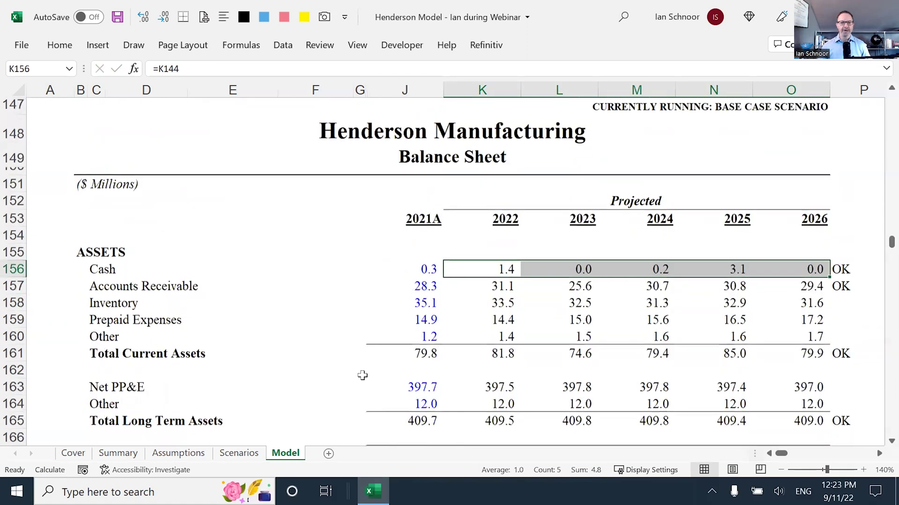
{"action": "scroll", "coordinate": [362, 376], "scroll_direction": "down", "scroll_amount": 5}
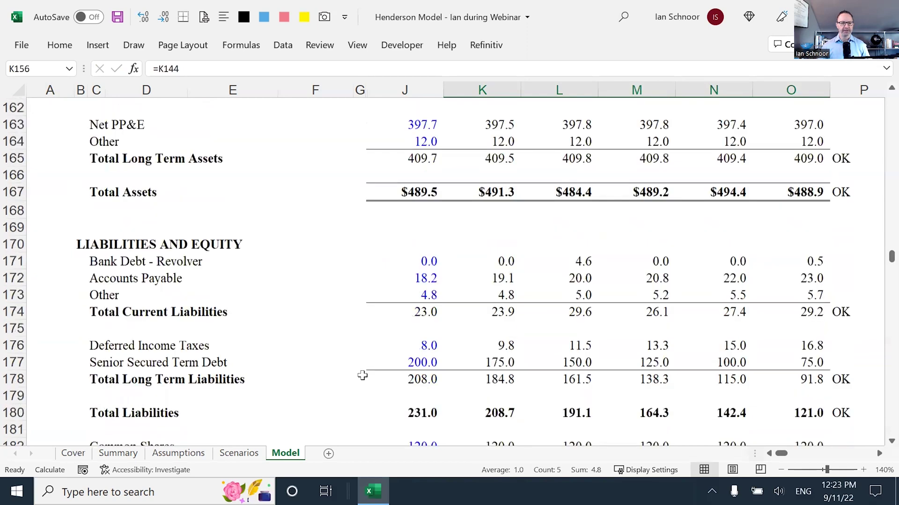
{"action": "scroll", "coordinate": [362, 376], "scroll_direction": "down", "scroll_amount": 2}
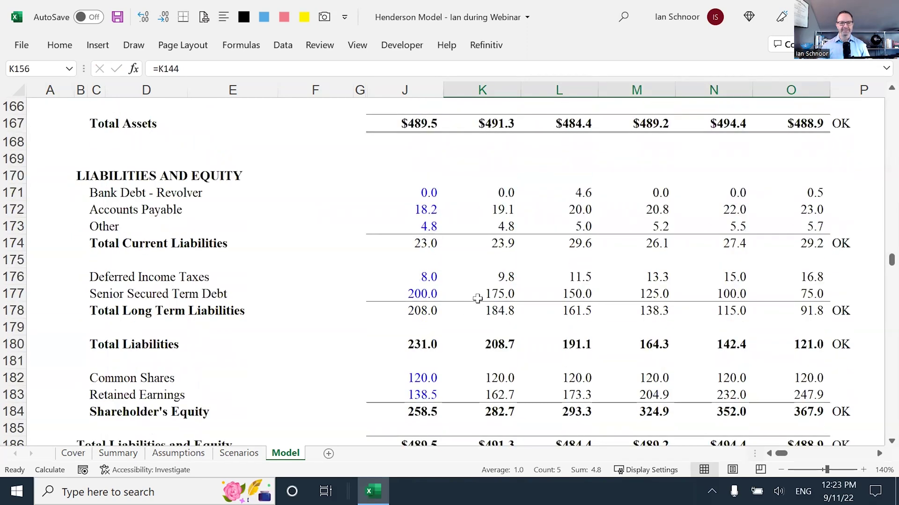
{"action": "left_click", "coordinate": [479, 295]}
{"action": "key", "text": "F2"}
{"action": "key", "text": "Escape"}
{"action": "key", "text": "F2"}
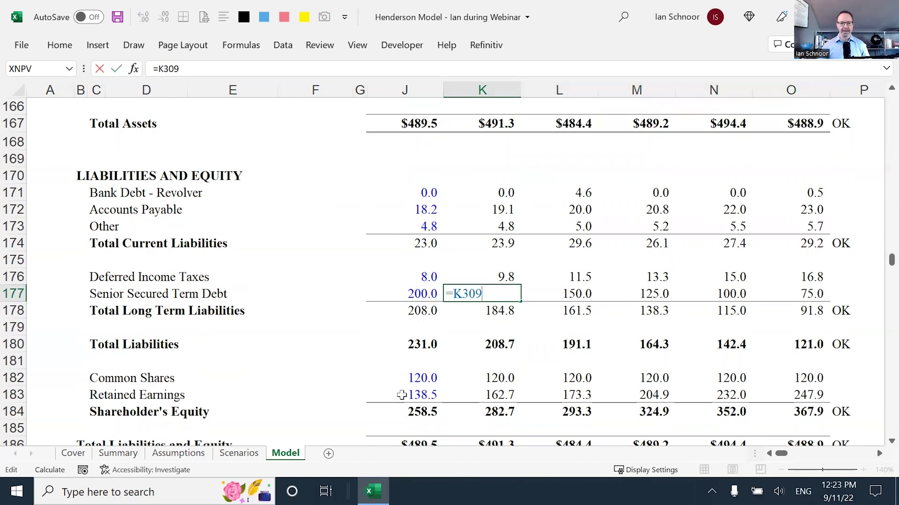
{"action": "key", "text": "Escape"}
{"action": "key", "text": "ctrl+bracketleft"}
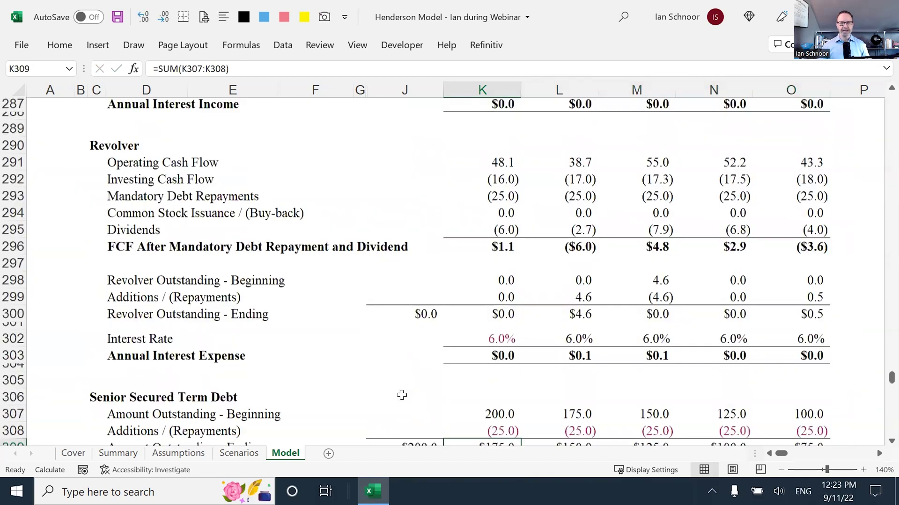
Review the term debt schedule's beginning balance, repayments and the ending balance formula in K309.
{"action": "scroll", "coordinate": [401, 395], "scroll_direction": "down", "scroll_amount": 2}
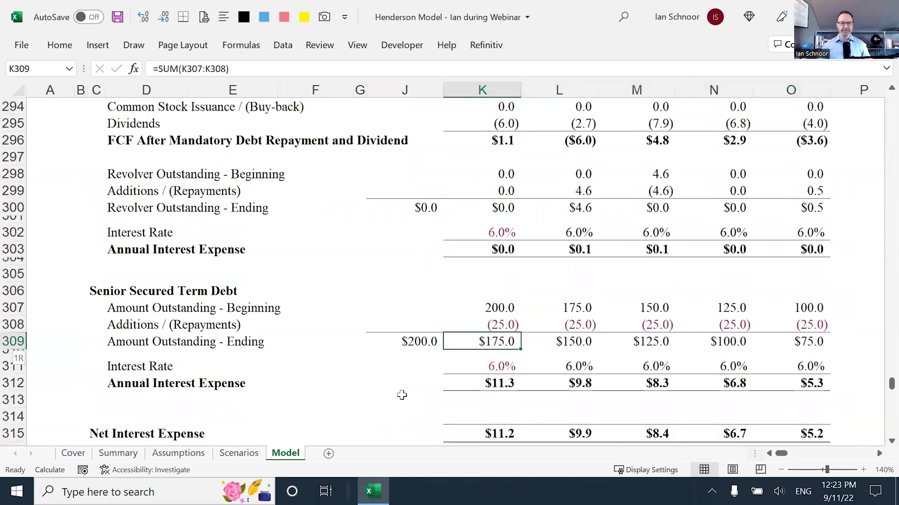
{"action": "key", "text": "Up"}
{"action": "key", "text": "Down"}
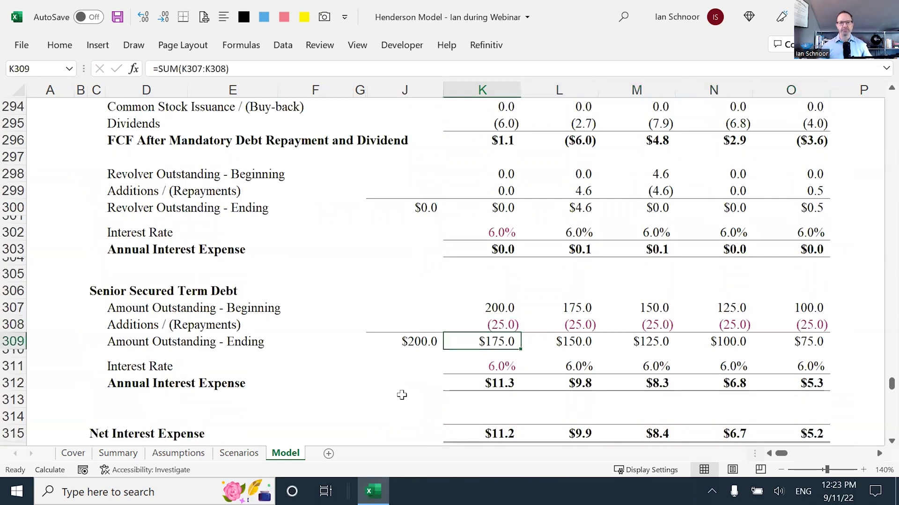
{"action": "key", "text": "Up"}
{"action": "key", "text": "Up"}
{"action": "key", "text": "Up"}
{"action": "key", "text": "Down"}
{"action": "key", "text": "shift+space"}
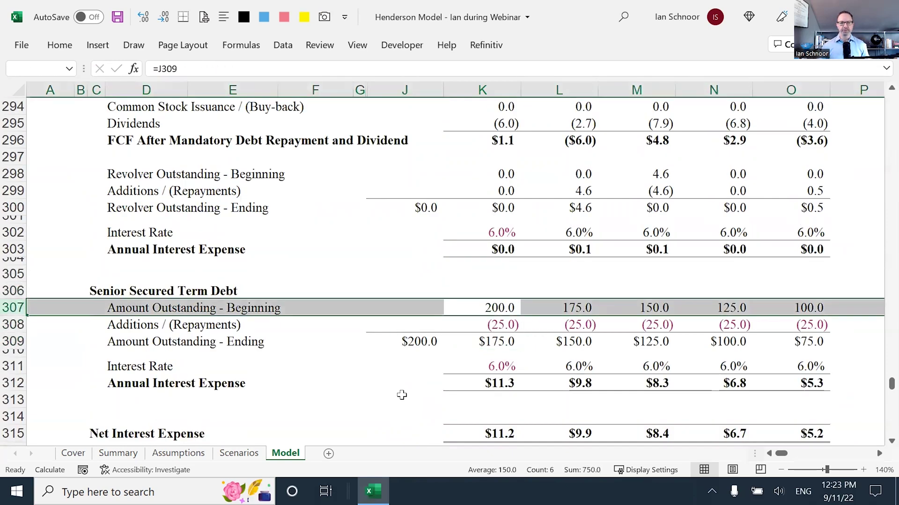
{"action": "key", "text": "Down"}
{"action": "key", "text": "shift+space"}
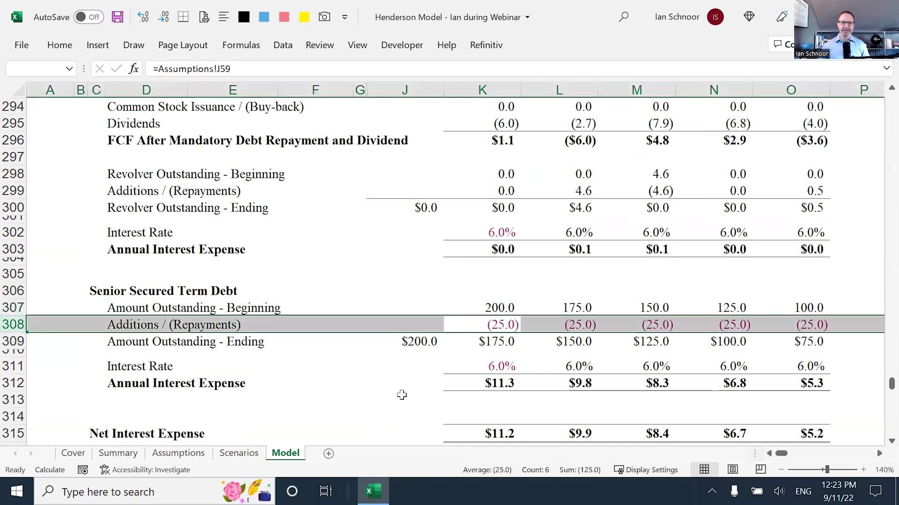
{"action": "key", "text": "Down"}
{"action": "key", "text": "Up"}
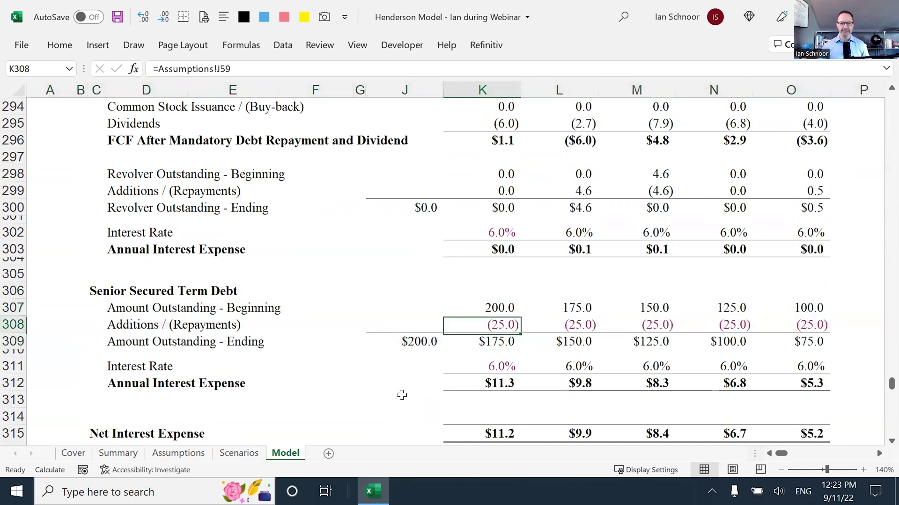
{"action": "key", "text": "Down"}
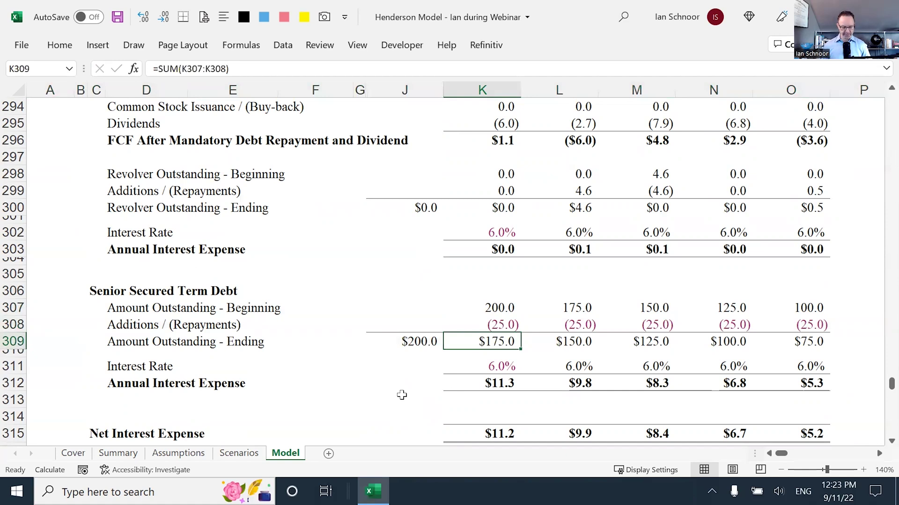
Trace K309 back to balance sheet cell K177 and paste the OK mark into P177.
{"action": "key", "text": "ctrl+bracketright"}
{"action": "scroll", "coordinate": [401, 394], "scroll_direction": "up", "scroll_amount": 2}
{"action": "scroll", "coordinate": [401, 395], "scroll_direction": "up", "scroll_amount": 1}
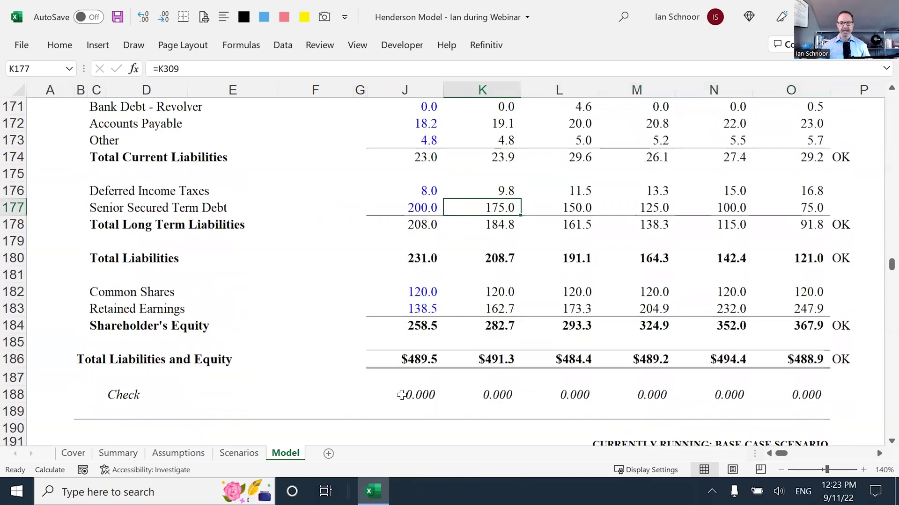
{"action": "key", "text": "Right"}
{"action": "key", "text": "Right"}
{"action": "key", "text": "Right"}
{"action": "key", "text": "Right"}
{"action": "key", "text": "Right"}
{"action": "key", "text": "ctrl+v"}
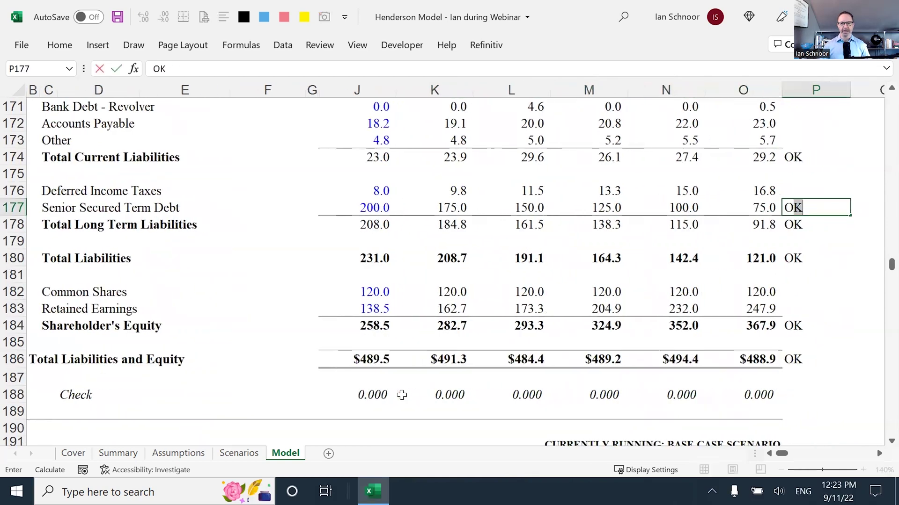
{"action": "key", "text": "Down"}
{"action": "key", "text": "Home"}
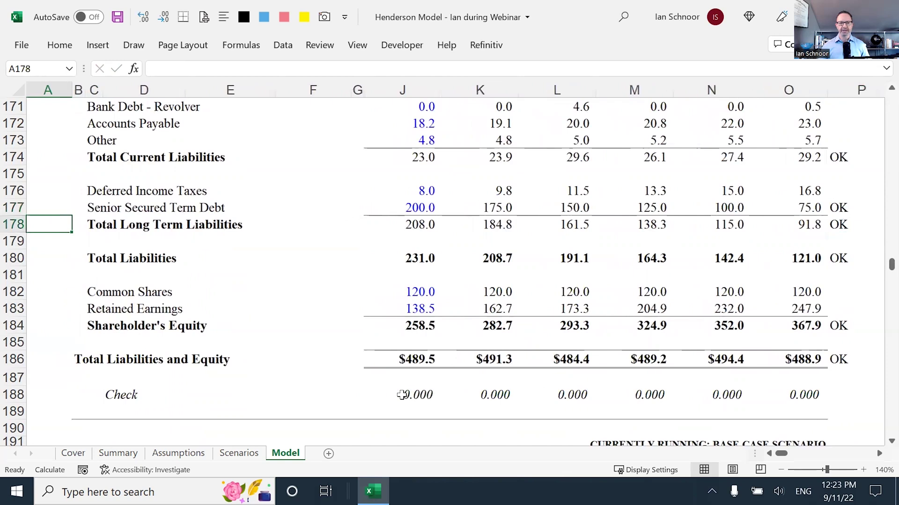
Inspect the 2022 Retained Earnings formula in K183 and jump to its source K340.
{"action": "scroll", "coordinate": [408, 416], "scroll_direction": "down", "scroll_amount": 1}
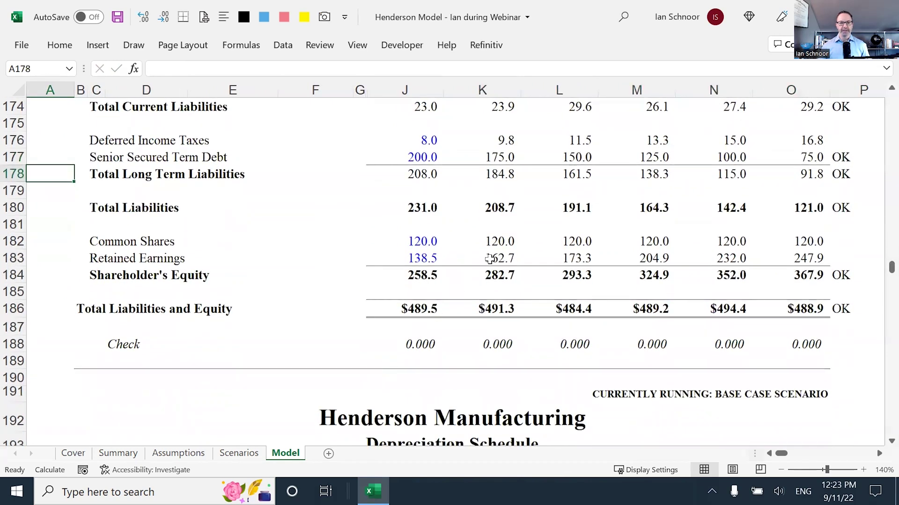
{"action": "left_click", "coordinate": [485, 259]}
{"action": "key", "text": "F2"}
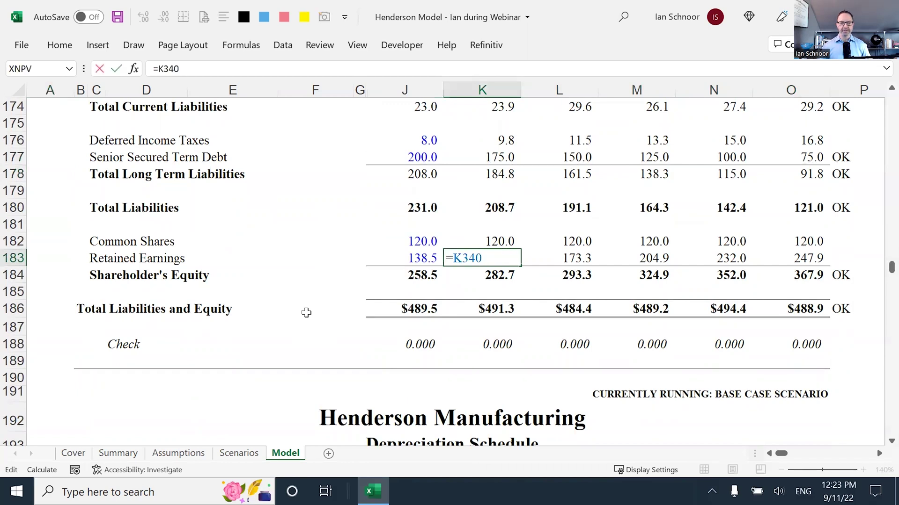
{"action": "key", "text": "Escape"}
{"action": "key", "text": "ctrl+bracketleft"}
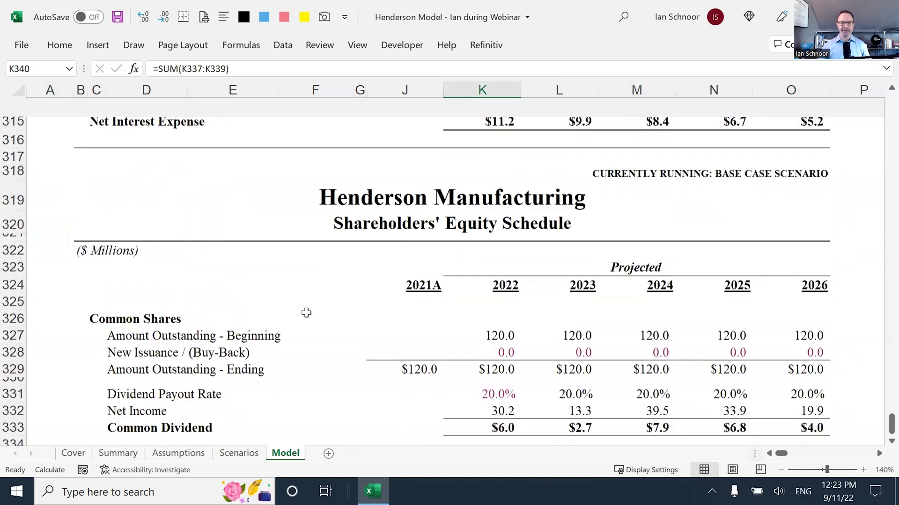
Review the retained earnings schedule: beginning balance, Net Income, Common Dividend and the ending total formula.
{"action": "scroll", "coordinate": [310, 326], "scroll_direction": "down", "scroll_amount": 2}
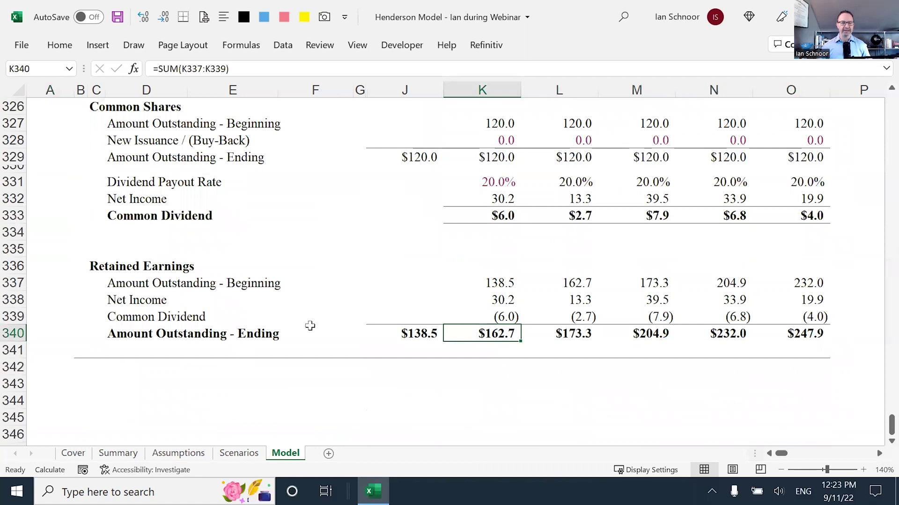
{"action": "key", "text": "F2"}
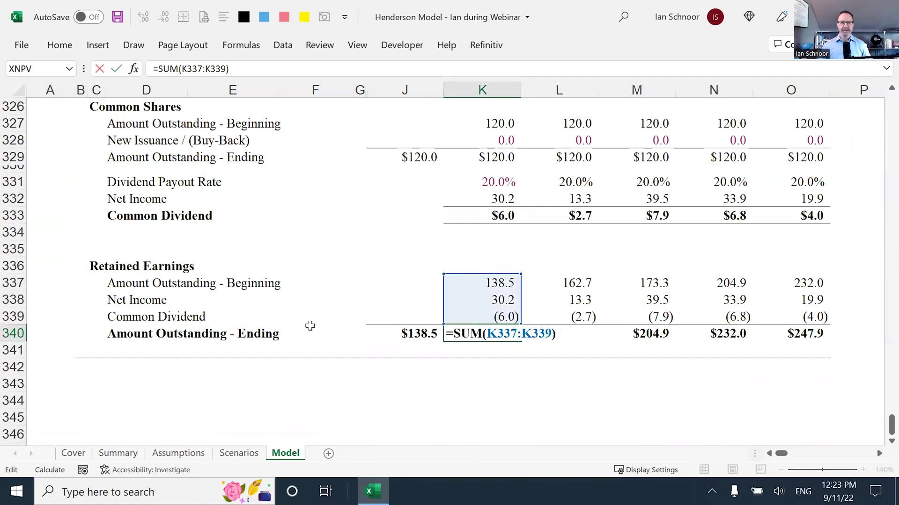
{"action": "key", "text": "Escape"}
{"action": "key", "text": "Up"}
{"action": "key", "text": "Up"}
{"action": "key", "text": "Up"}
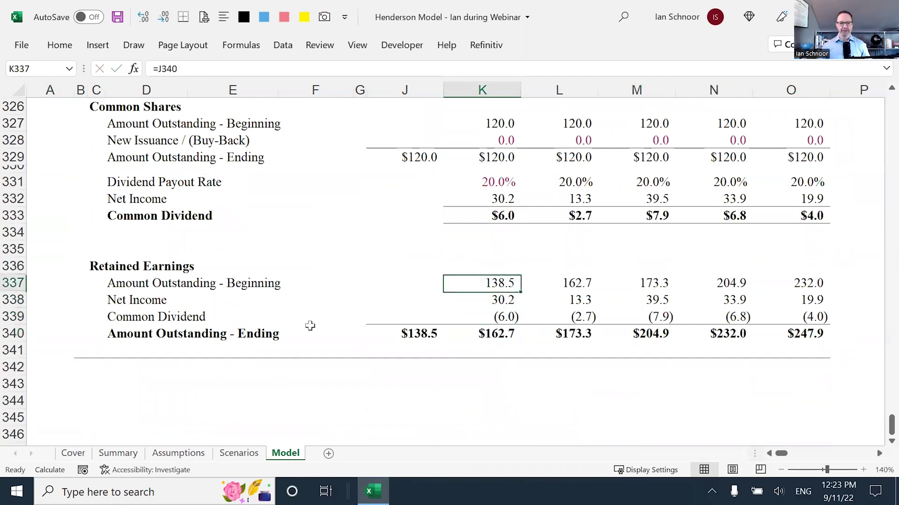
{"action": "key", "text": "shift+space"}
{"action": "key", "text": "Down"}
{"action": "key", "text": "shift+space"}
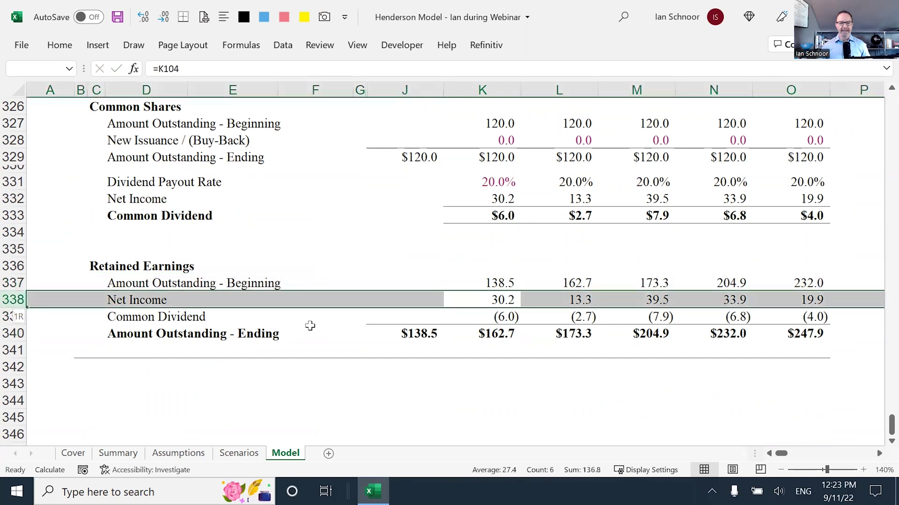
{"action": "key", "text": "Down"}
{"action": "key", "text": "shift+space"}
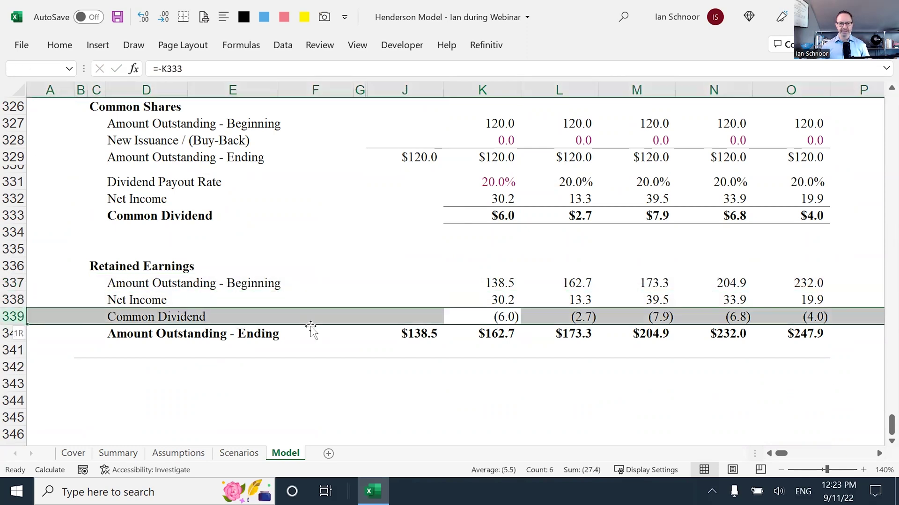
{"action": "key", "text": "Down"}
{"action": "key", "text": "F2"}
{"action": "key", "text": "Escape"}
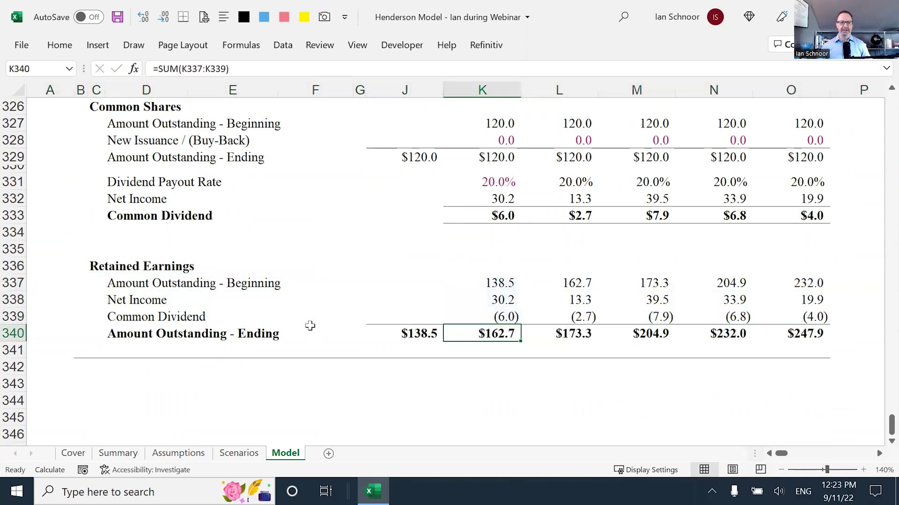
{"action": "key", "text": "F2"}
{"action": "key", "text": "Escape"}
Return to K183 and type OK in P183 beside Retained Earnings.
{"action": "key", "text": "ctrl+bracketright"}
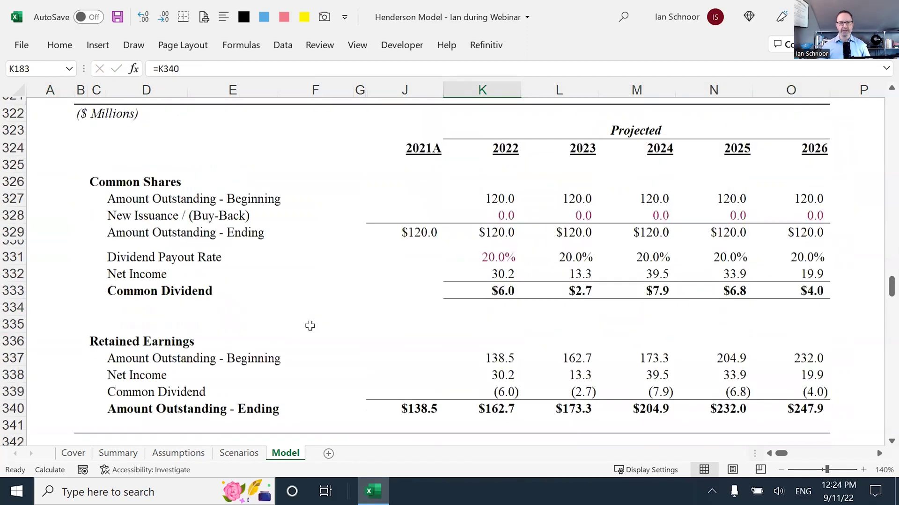
{"action": "key", "text": "Right"}
{"action": "key", "text": "Right"}
{"action": "key", "text": "Right"}
{"action": "key", "text": "Right"}
{"action": "key", "text": "Right"}
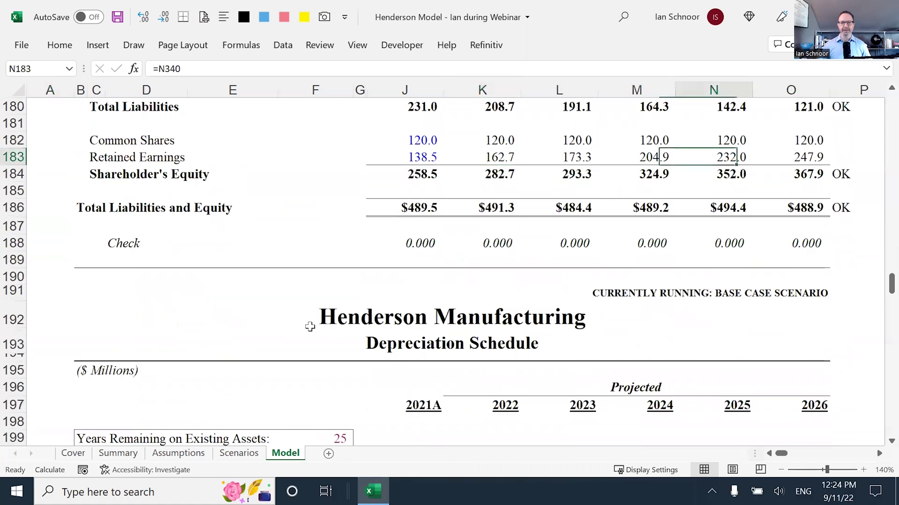
{"action": "type", "text": "OK"}
{"action": "key", "text": "Return"}
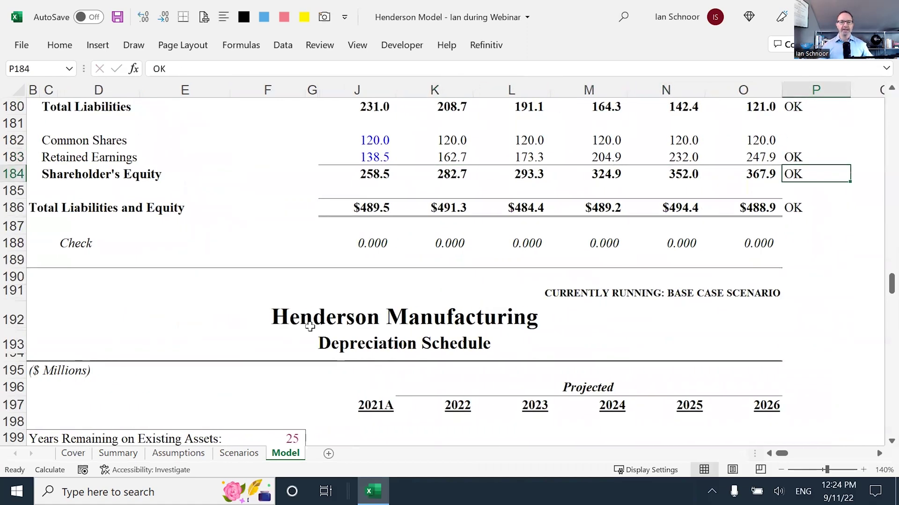
{"action": "key", "text": "Home"}
{"action": "scroll", "coordinate": [310, 327], "scroll_direction": "up", "scroll_amount": 3}
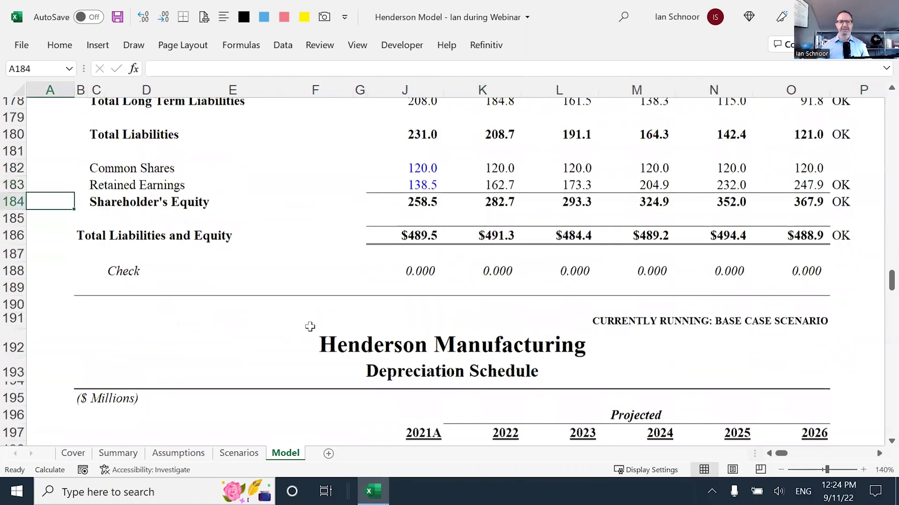
{"action": "scroll", "coordinate": [310, 327], "scroll_direction": "up", "scroll_amount": 4}
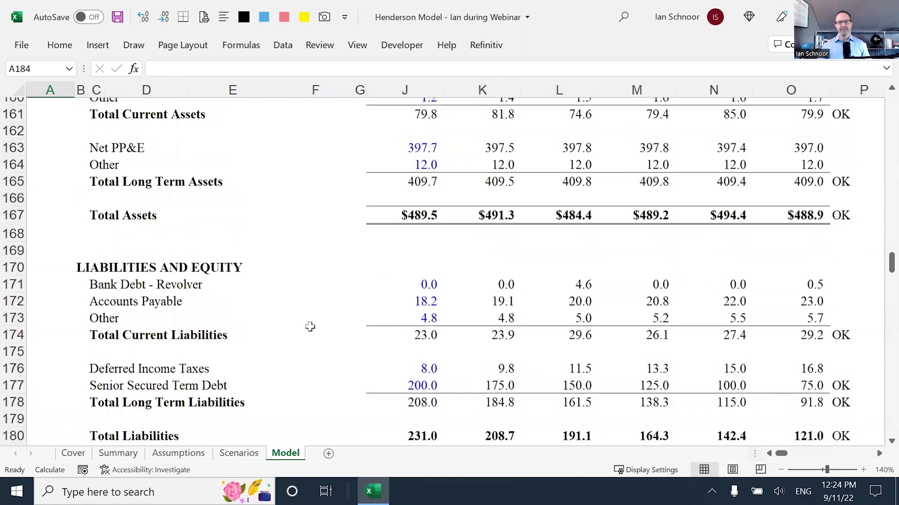
{"action": "scroll", "coordinate": [310, 327], "scroll_direction": "up", "scroll_amount": 1}
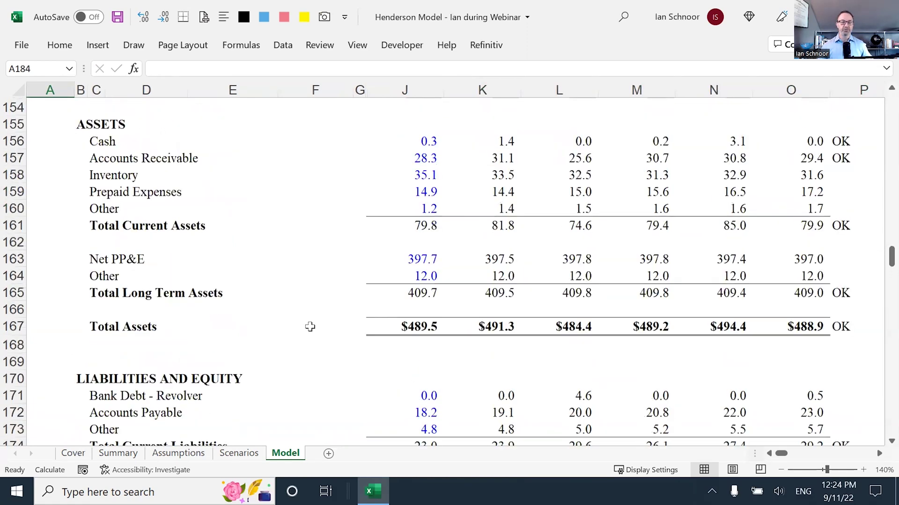
{"action": "scroll", "coordinate": [309, 326], "scroll_direction": "up", "scroll_amount": 1}
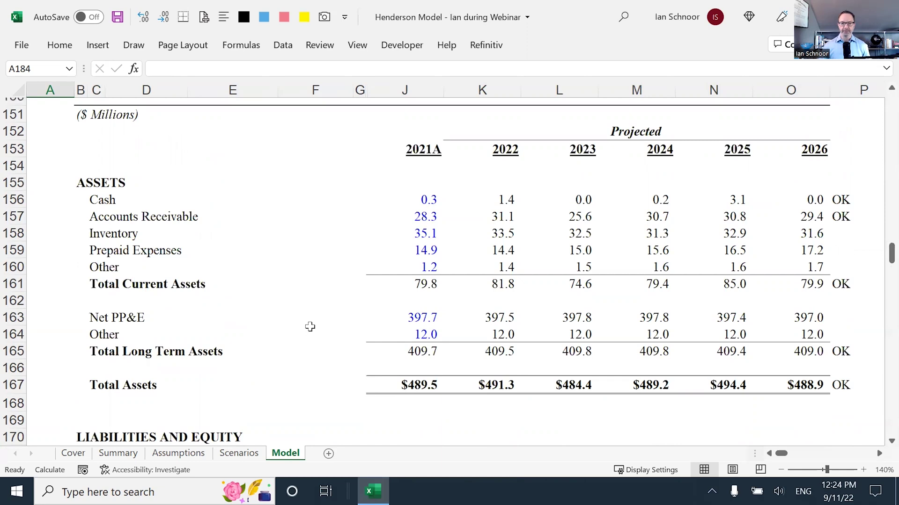
{"action": "scroll", "coordinate": [310, 327], "scroll_direction": "down", "scroll_amount": 1}
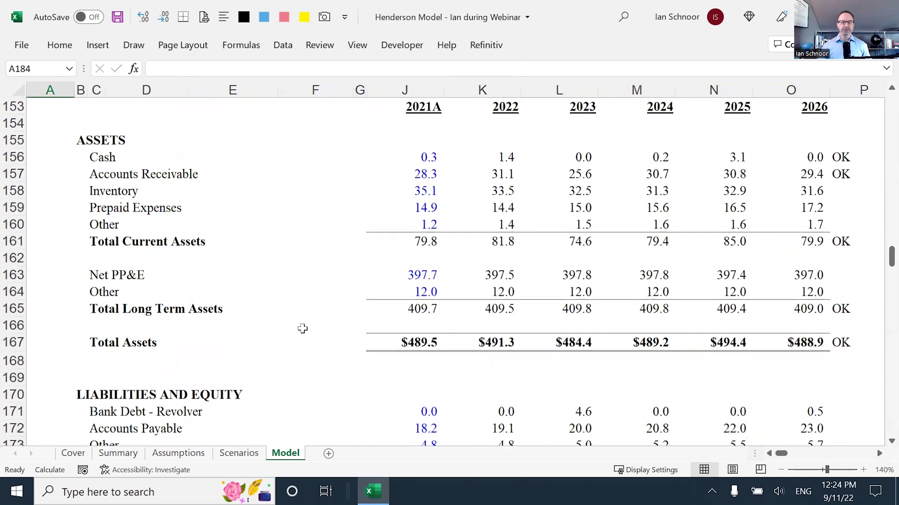
{"action": "scroll", "coordinate": [302, 329], "scroll_direction": "down", "scroll_amount": 1}
{"action": "scroll", "coordinate": [302, 329], "scroll_direction": "down", "scroll_amount": 1}
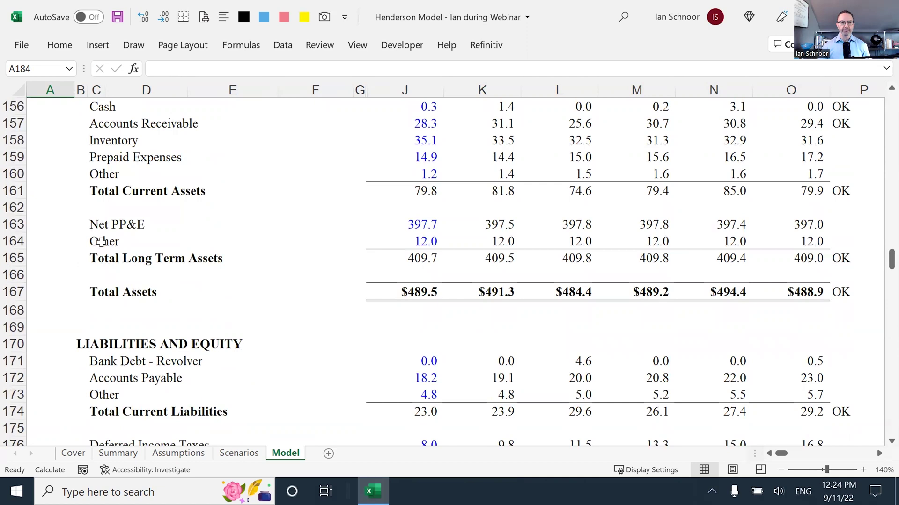
{"action": "left_click", "coordinate": [51, 226]}
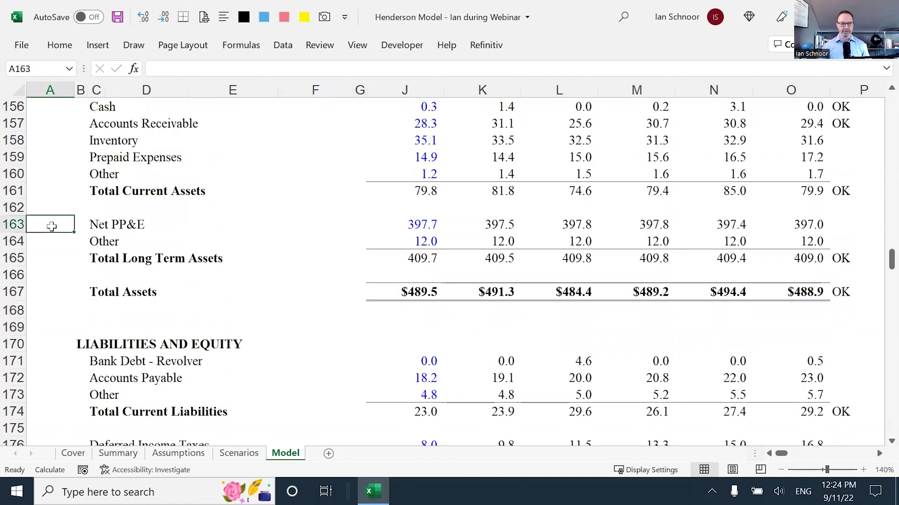
{"action": "key", "text": "shift+space"}
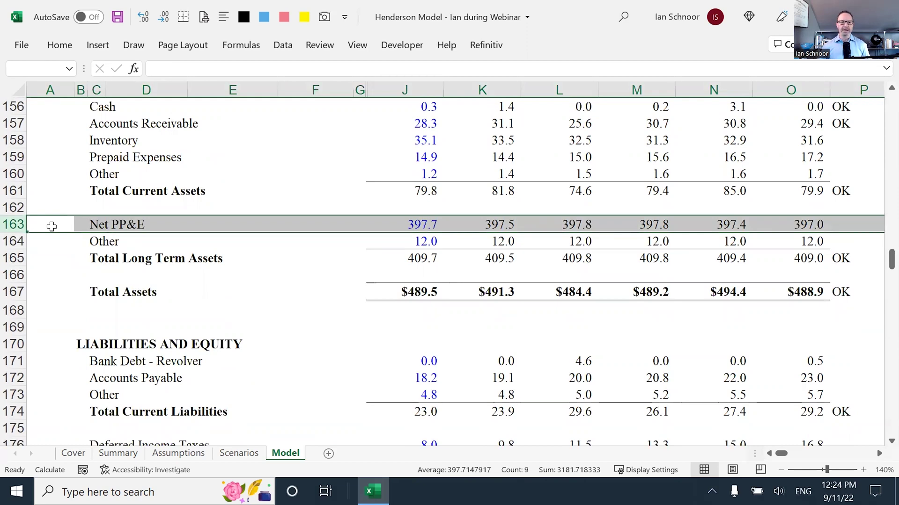
{"action": "key", "text": "Right"}
{"action": "key", "text": "Right"}
{"action": "key", "text": "Right"}
{"action": "key", "text": "Right"}
{"action": "key", "text": "Right"}
{"action": "key", "text": "Right"}
{"action": "key", "text": "Right"}
{"action": "key", "text": "Right"}
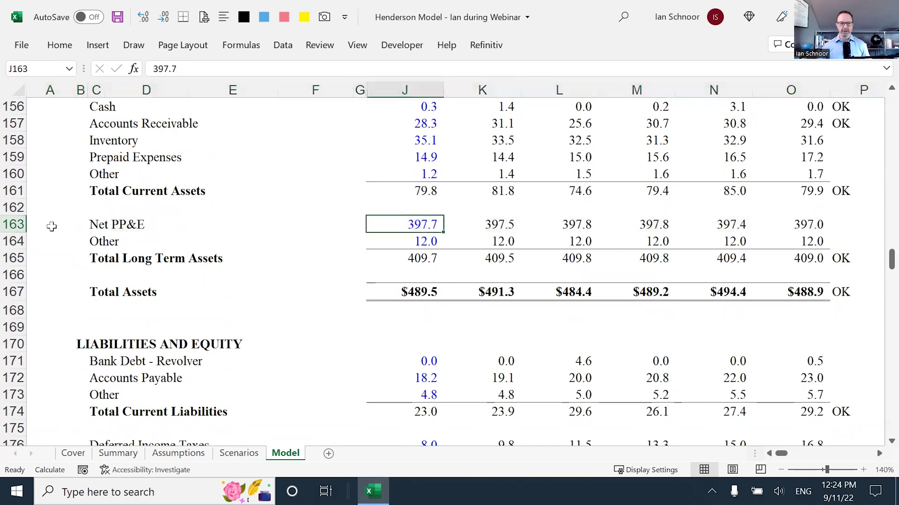
{"action": "scroll", "coordinate": [87, 199], "scroll_direction": "up", "scroll_amount": 1}
{"action": "key", "text": "Up"}
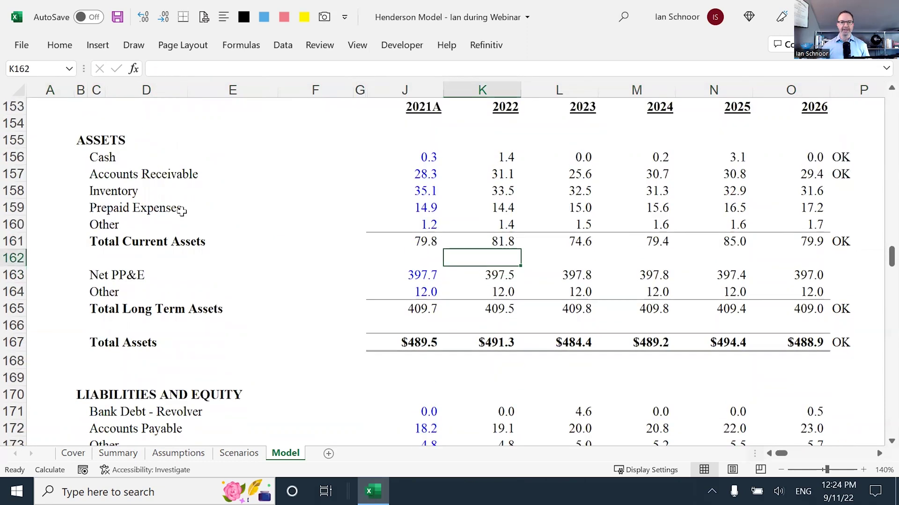
{"action": "key", "text": "Up"}
{"action": "key", "text": "Up"}
{"action": "key", "text": "Up"}
{"action": "key", "text": "Up"}
{"action": "key", "text": "Up"}
{"action": "key", "text": "Up"}
{"action": "key", "text": "F2"}
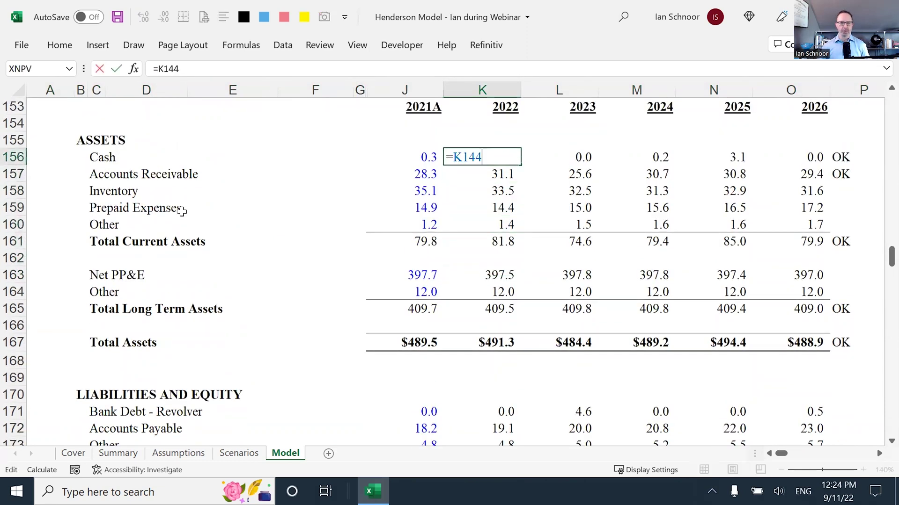
{"action": "key", "text": "Escape"}
{"action": "key", "text": "Down"}
{"action": "key", "text": "F2"}
{"action": "key", "text": "Escape"}
{"action": "key", "text": "Up"}
{"action": "key", "text": "F2"}
{"action": "key", "text": "Escape"}
{"action": "key", "text": "Down"}
{"action": "key", "text": "F2"}
{"action": "key", "text": "Escape"}
{"action": "key", "text": "Down"}
{"action": "key", "text": "F2"}
{"action": "key", "text": "Escape"}
{"action": "key", "text": "Down"}
{"action": "key", "text": "F2"}
{"action": "key", "text": "Escape"}
{"action": "key", "text": "Down"}
{"action": "key", "text": "F2"}
{"action": "key", "text": "Escape"}
{"action": "key", "text": "Down"}
{"action": "key", "text": "Down"}
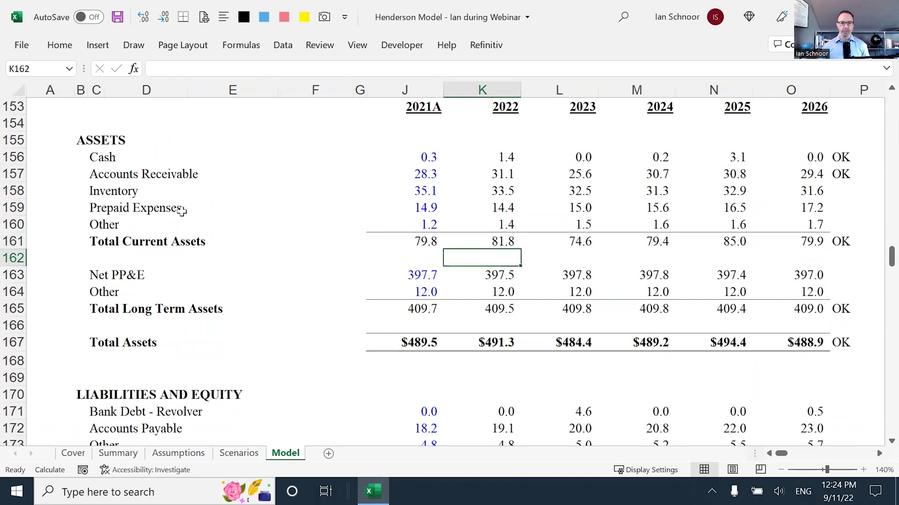
{"action": "key", "text": "Down"}
{"action": "key", "text": "F2"}
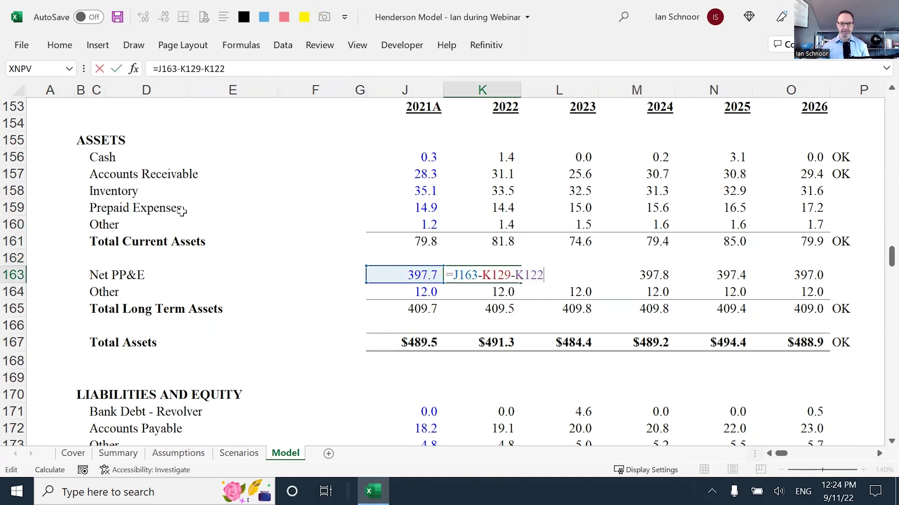
{"action": "key", "text": "Escape"}
{"action": "key", "text": "Up"}
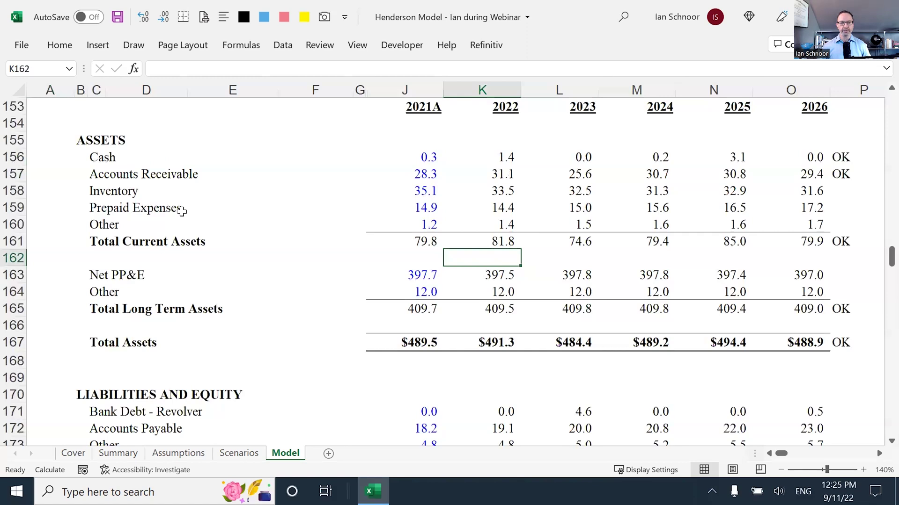
Clear the projected 2022–2026 Net PP&E values in K163:O163.
{"action": "key", "text": "Down"}
{"action": "key", "text": "shift+Right"}
{"action": "key", "text": "shift+Right"}
{"action": "key", "text": "shift+Right"}
{"action": "key", "text": "shift+Right"}
{"action": "key", "text": "Delete"}
{"action": "key", "text": "Left"}
{"action": "key", "text": "Right"}
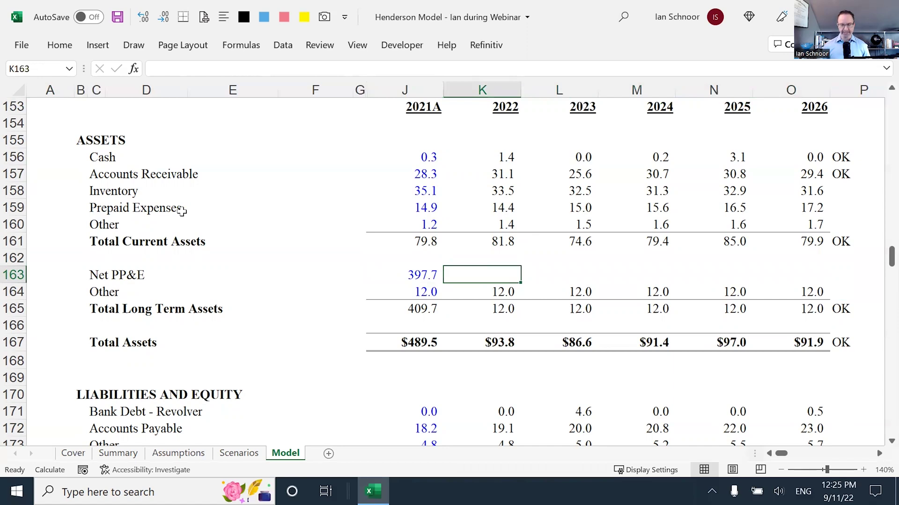
Build the 2022 Net PP&E formula =J163-K129-K122 from prior PP&E, CAPEX and D&A.
{"action": "type", "text": "="}
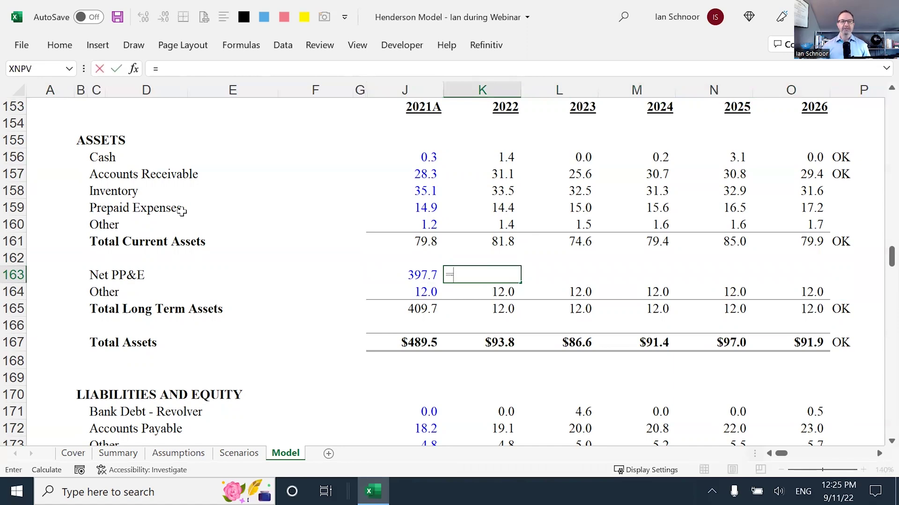
{"action": "key", "text": "Left"}
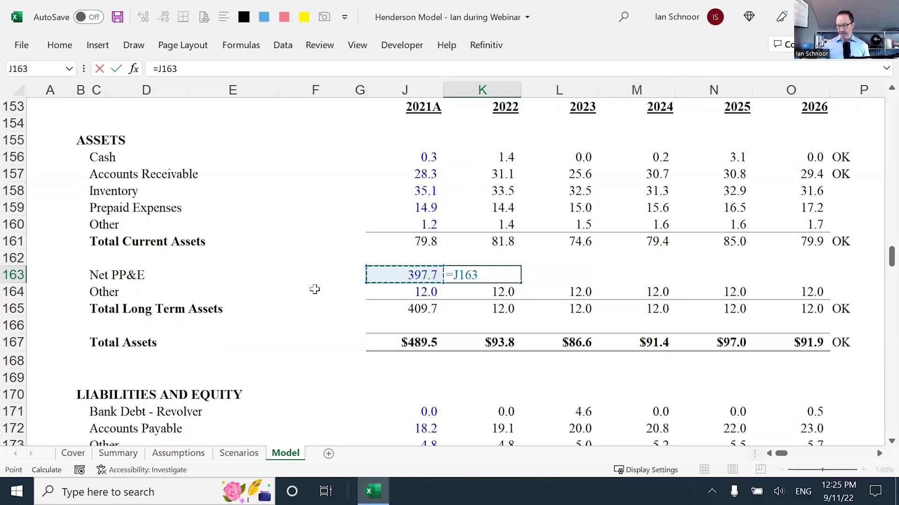
{"action": "type", "text": "-"}
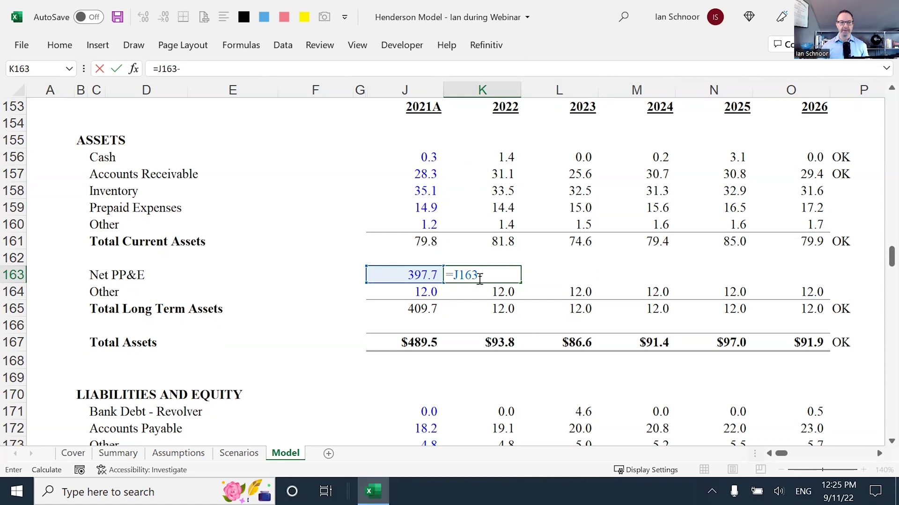
{"action": "scroll", "coordinate": [478, 277], "scroll_direction": "up", "scroll_amount": 8}
{"action": "scroll", "coordinate": [482, 242], "scroll_direction": "up", "scroll_amount": 2}
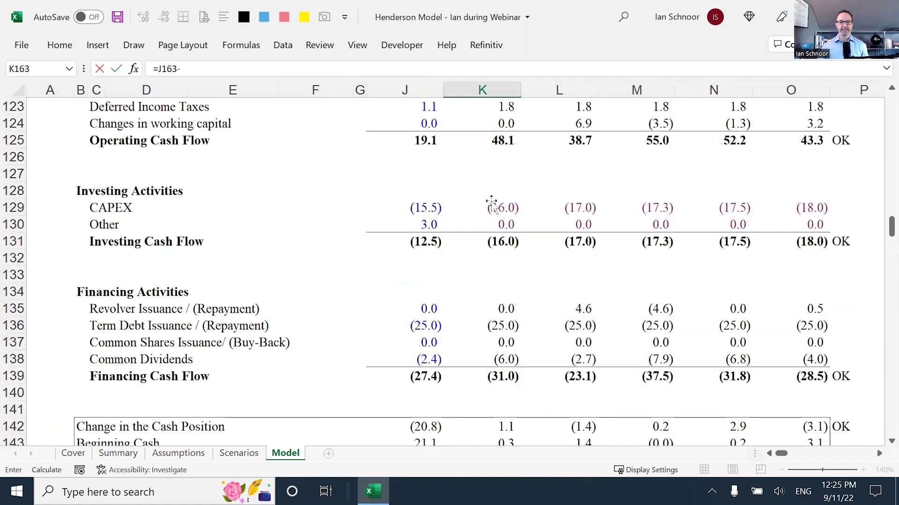
{"action": "left_click", "coordinate": [475, 209]}
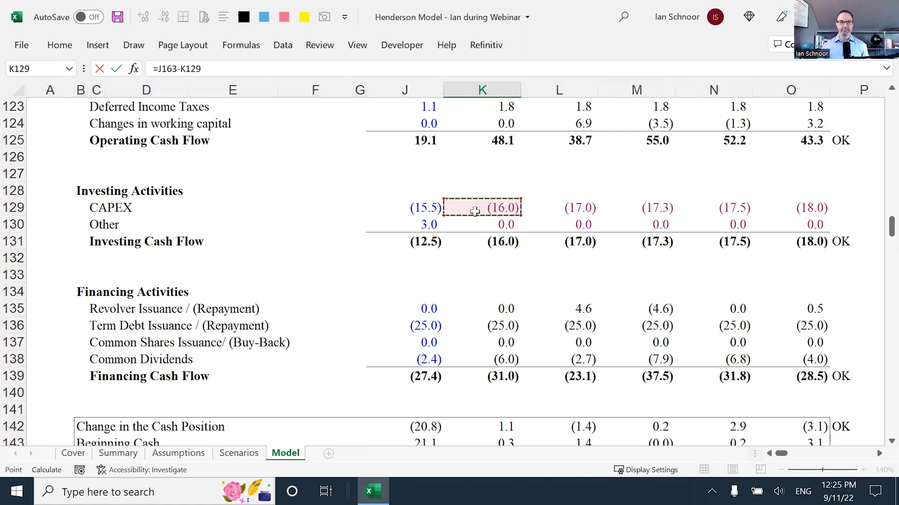
{"action": "scroll", "coordinate": [481, 265], "scroll_direction": "down", "scroll_amount": 9}
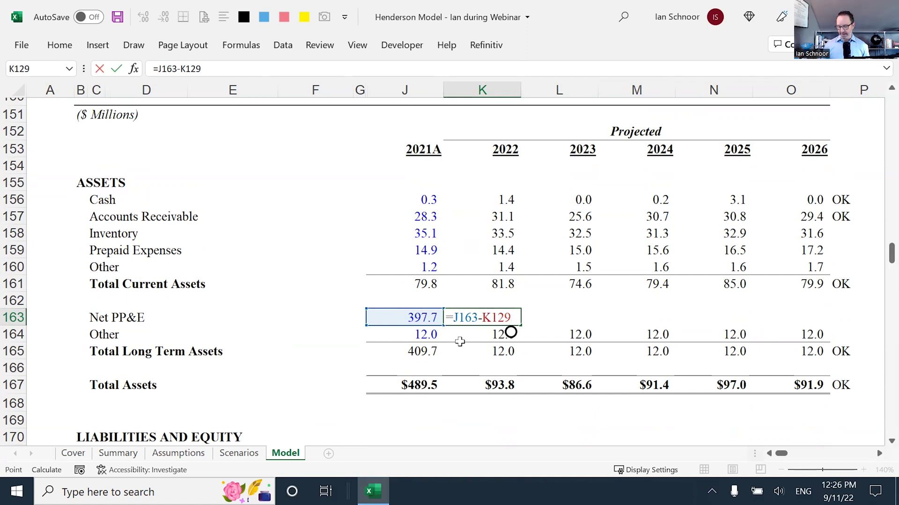
{"action": "type", "text": "-"}
{"action": "scroll", "coordinate": [500, 268], "scroll_direction": "up", "scroll_amount": 7}
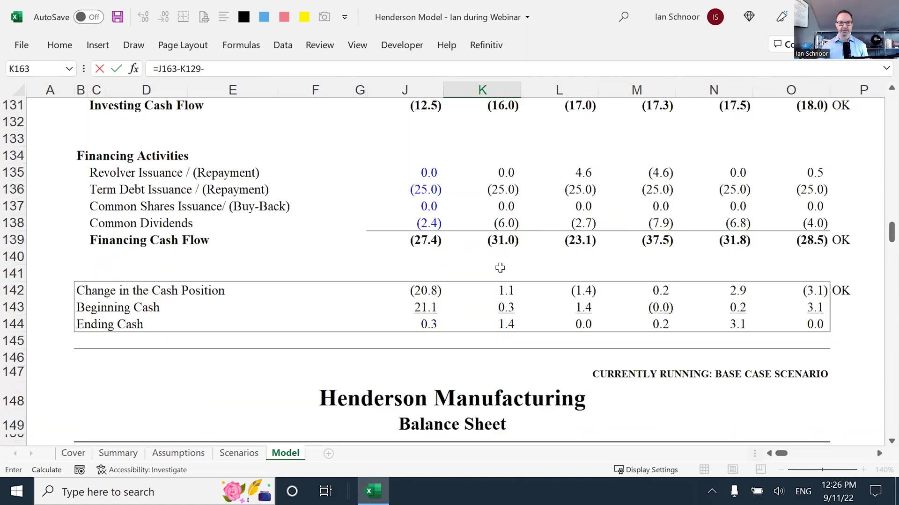
{"action": "scroll", "coordinate": [500, 267], "scroll_direction": "up", "scroll_amount": 5}
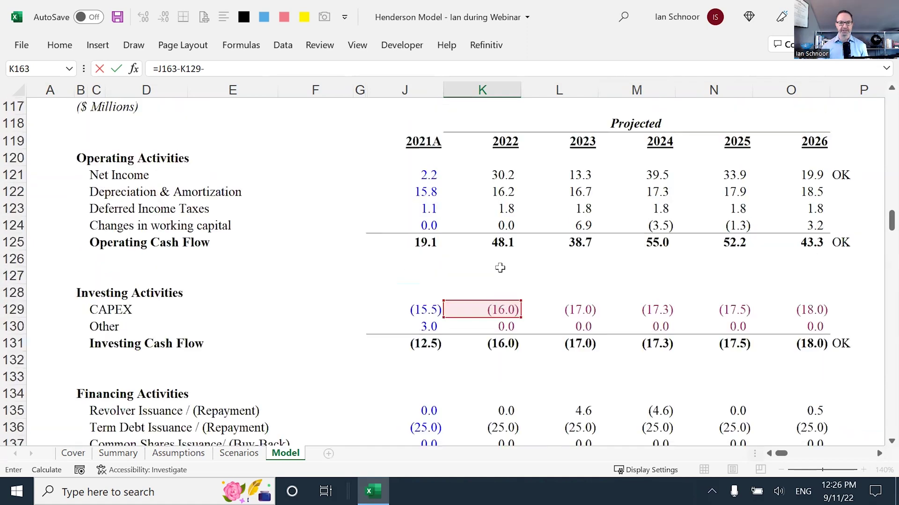
{"action": "left_click", "coordinate": [493, 189]}
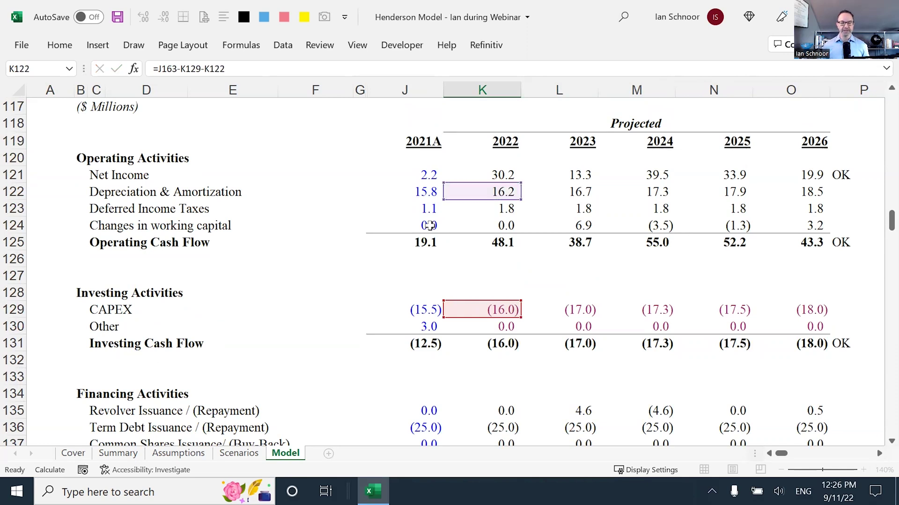
Commit the 2022 Net PP&E formula and fill it right through 2026 with Ctrl+R.
{"action": "key", "text": "Return"}
{"action": "scroll", "coordinate": [429, 226], "scroll_direction": "down", "scroll_amount": 2}
{"action": "key", "text": "Up"}
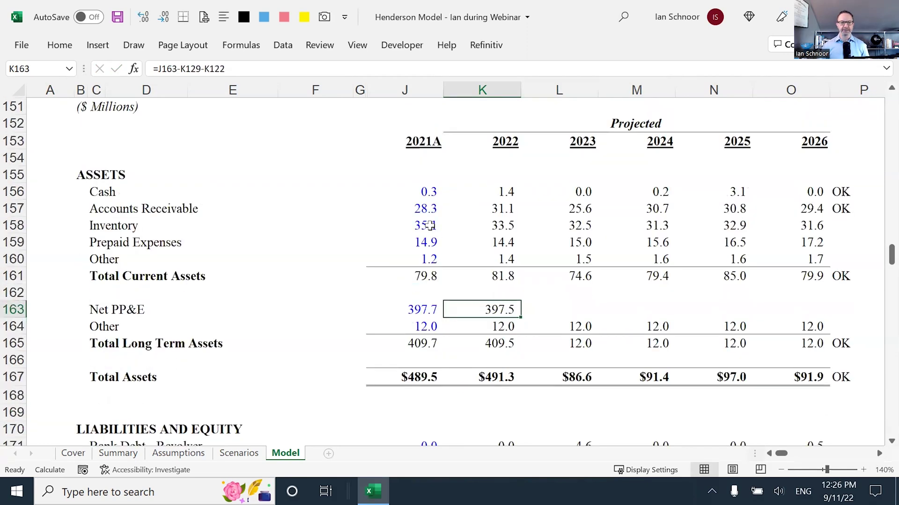
{"action": "key", "text": "F2"}
{"action": "key", "text": "Escape"}
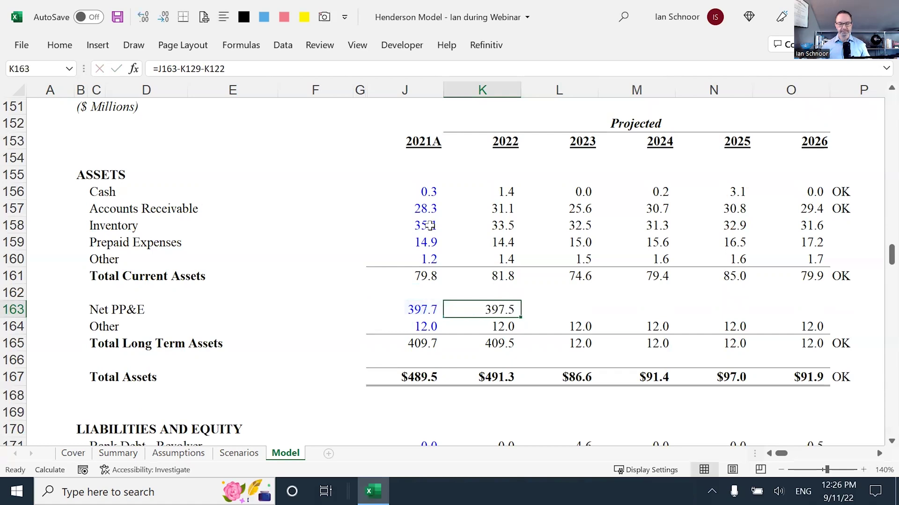
{"action": "key", "text": "shift+Right"}
{"action": "key", "text": "shift+Right"}
{"action": "key", "text": "shift+Right"}
{"action": "key", "text": "shift+Right"}
{"action": "key", "text": "ctrl+r"}
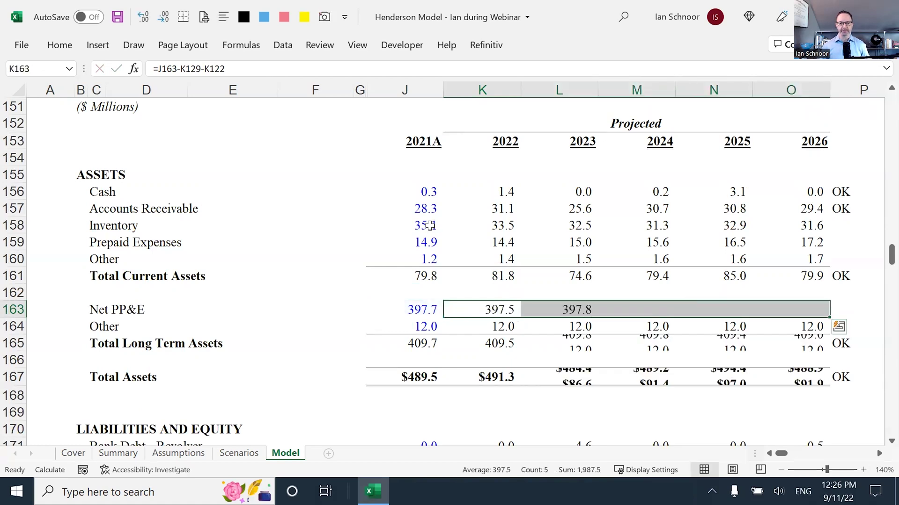
Check the filled Net PP&E values (397.5 to 397.0), the 0.000 balance check and K163's references.
{"action": "key", "text": "shift+Left"}
{"action": "key", "text": "shift+Left"}
{"action": "key", "text": "shift+Left"}
{"action": "key", "text": "shift+Left"}
{"action": "key", "text": "Right"}
{"action": "key", "text": "Right"}
{"action": "key", "text": "Right"}
{"action": "key", "text": "Right"}
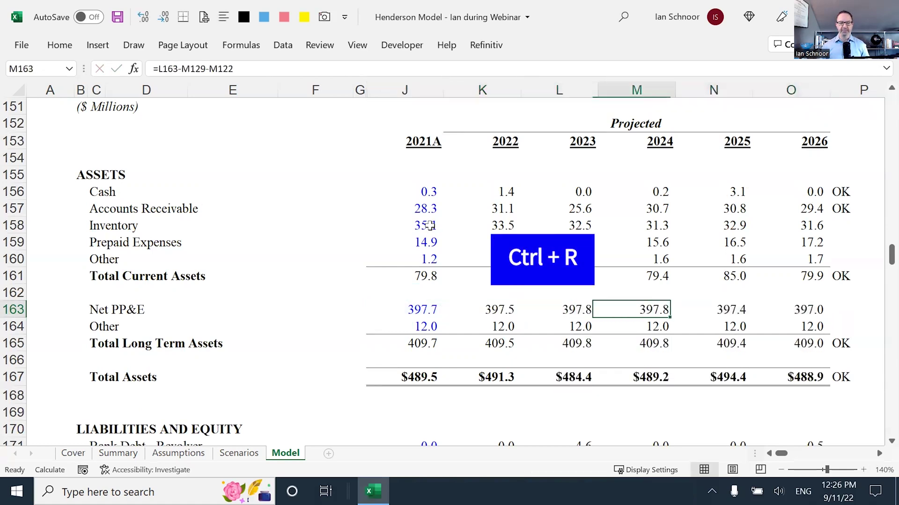
{"action": "key", "text": "Left"}
{"action": "scroll", "coordinate": [486, 299], "scroll_direction": "down", "scroll_amount": 1}
{"action": "scroll", "coordinate": [486, 298], "scroll_direction": "down", "scroll_amount": 8}
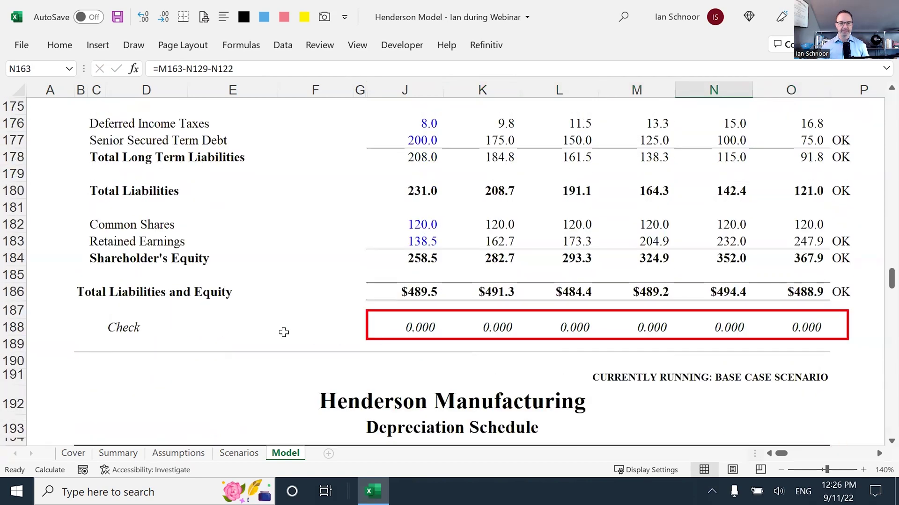
{"action": "scroll", "coordinate": [275, 326], "scroll_direction": "up", "scroll_amount": 8}
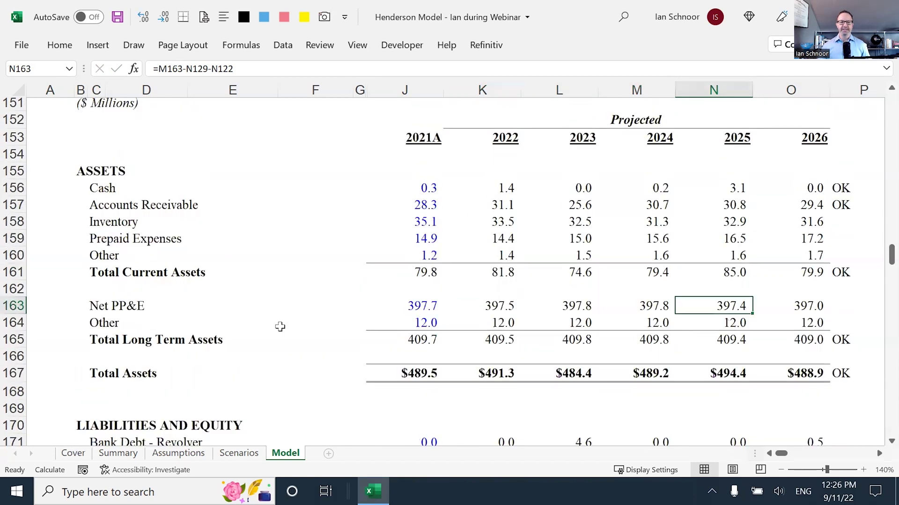
{"action": "key", "text": "Left"}
{"action": "key", "text": "Left"}
{"action": "key", "text": "Left"}
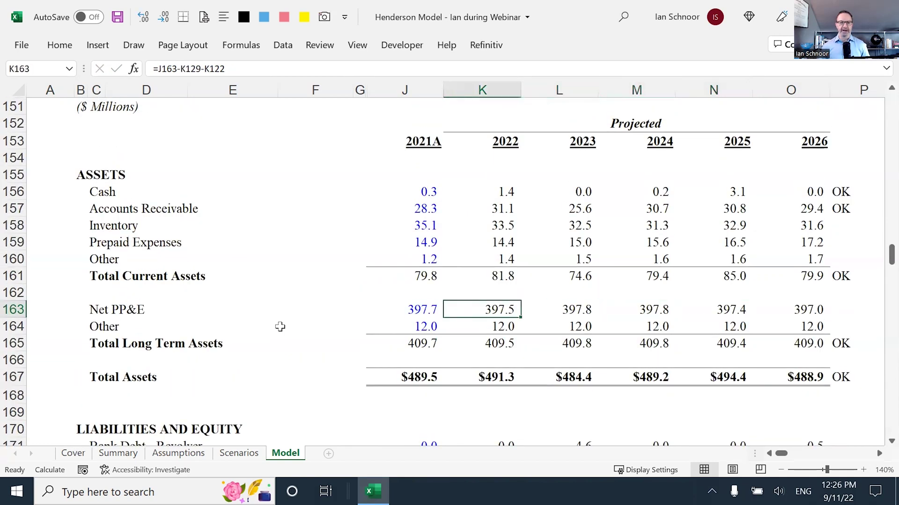
{"action": "key", "text": "F2"}
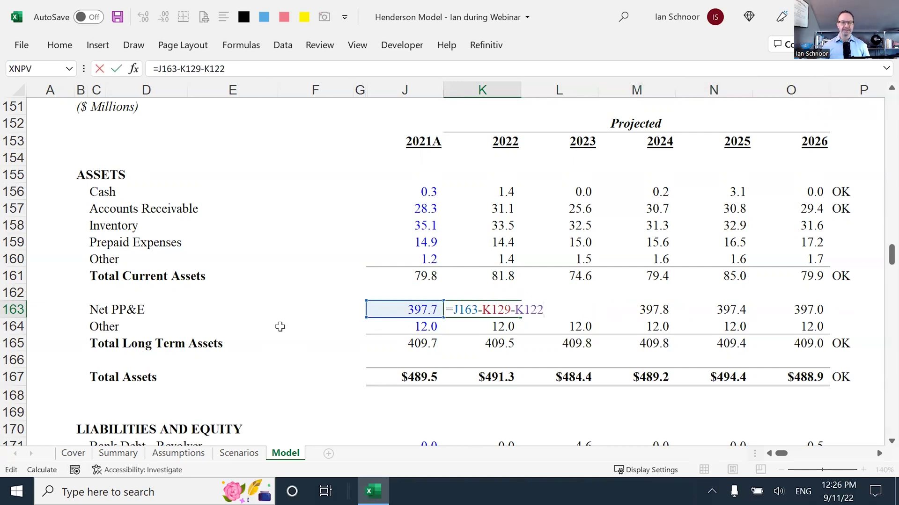
{"action": "key", "text": "Escape"}
{"action": "key", "text": "F2"}
{"action": "key", "text": "Escape"}
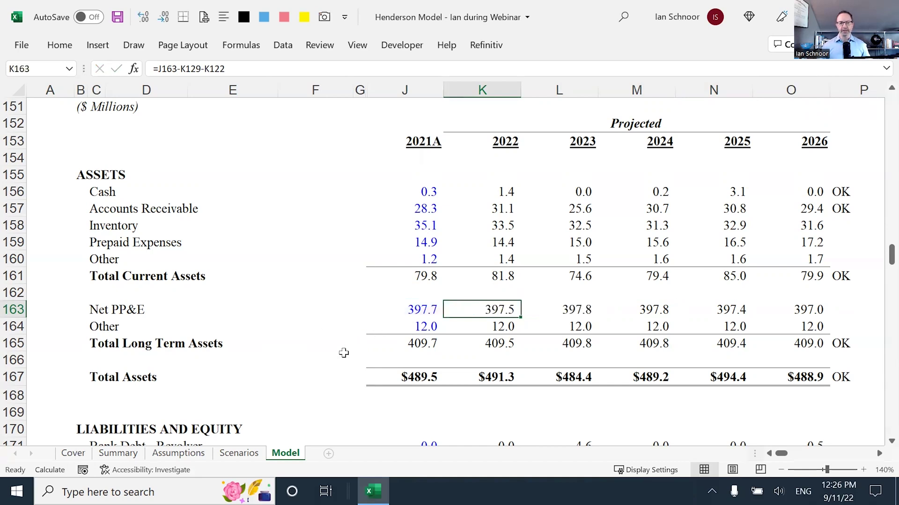
Insert a blank row above the Other row, below Net PP&E.
{"action": "key", "text": "Left"}
{"action": "key", "text": "Left"}
{"action": "key", "text": "Left"}
{"action": "key", "text": "Left"}
{"action": "key", "text": "Left"}
{"action": "key", "text": "Left"}
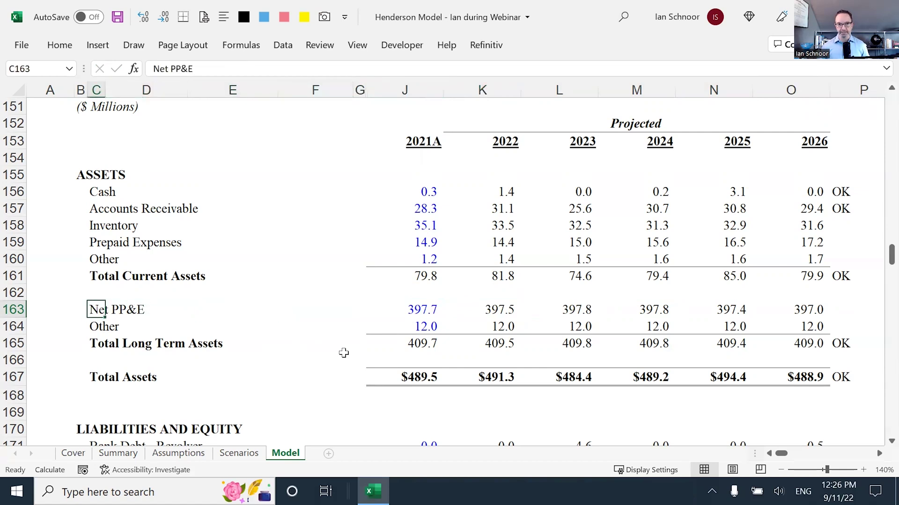
{"action": "key", "text": "Down"}
{"action": "key", "text": "shift+space"}
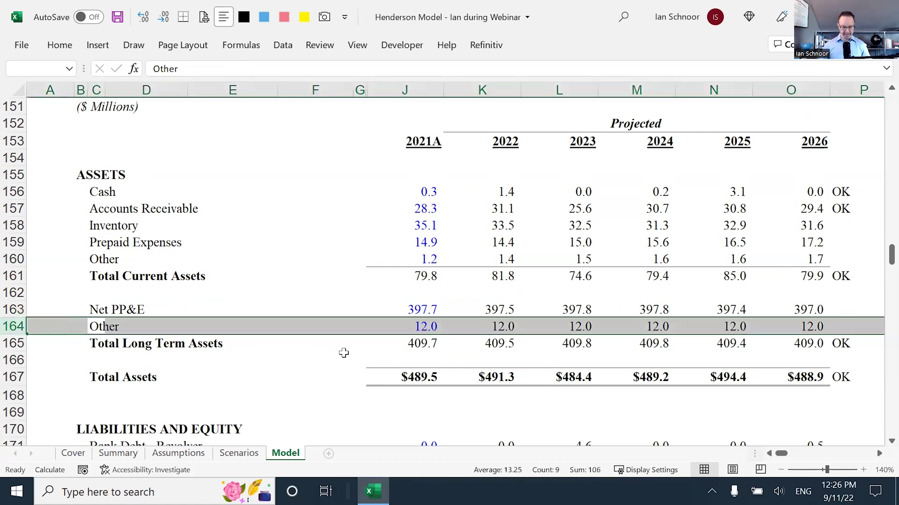
{"action": "key", "text": "alt"}
{"action": "key", "text": "i"}
{"action": "key", "text": "r"}
Relabel the Net PP&E row as Gross PP&E.
{"action": "key", "text": "Up"}
{"action": "key", "text": "F2"}
{"action": "key", "text": "Home"}
{"action": "key", "text": "Delete"}
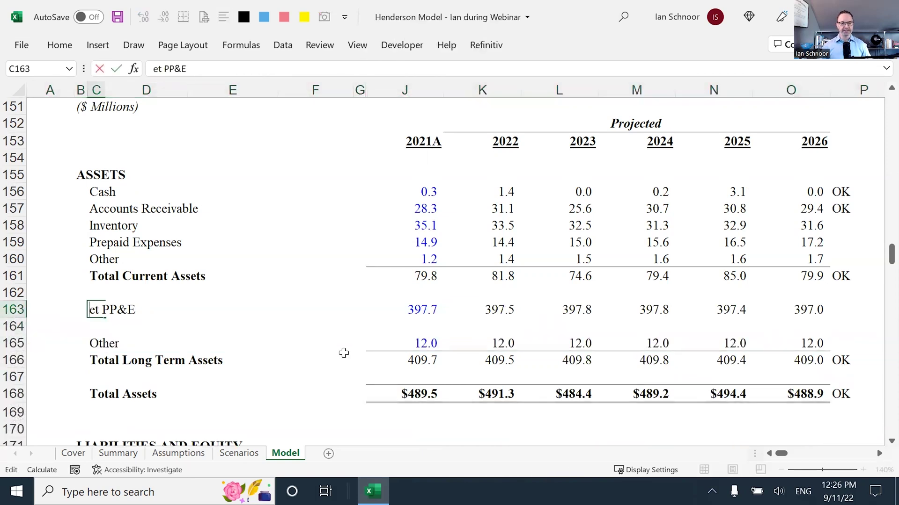
{"action": "key", "text": "Delete"}
{"action": "key", "text": "Delete"}
{"action": "key", "text": "Delete"}
{"action": "type", "text": "Growss"}
{"action": "key", "text": "BackSpace"}
{"action": "key", "text": "BackSpace"}
{"action": "key", "text": "BackSpace"}
{"action": "type", "text": "ss"}
{"action": "key", "text": "Return"}
Change the 2021A Gross PP&E value to =397.7+40, giving 437.7.
{"action": "key", "text": "Up"}
{"action": "key", "text": "Right"}
{"action": "key", "text": "Right"}
{"action": "key", "text": "Right"}
{"action": "key", "text": "Right"}
{"action": "key", "text": "Right"}
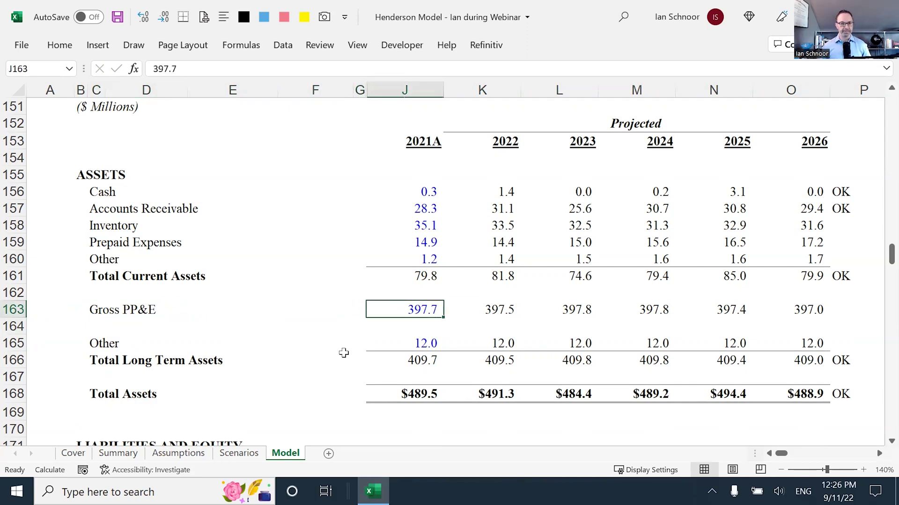
{"action": "key", "text": "F2"}
{"action": "key", "text": "Home"}
{"action": "type", "text": "="}
{"action": "type", "text": "+40"}
{"action": "key", "text": "Return"}
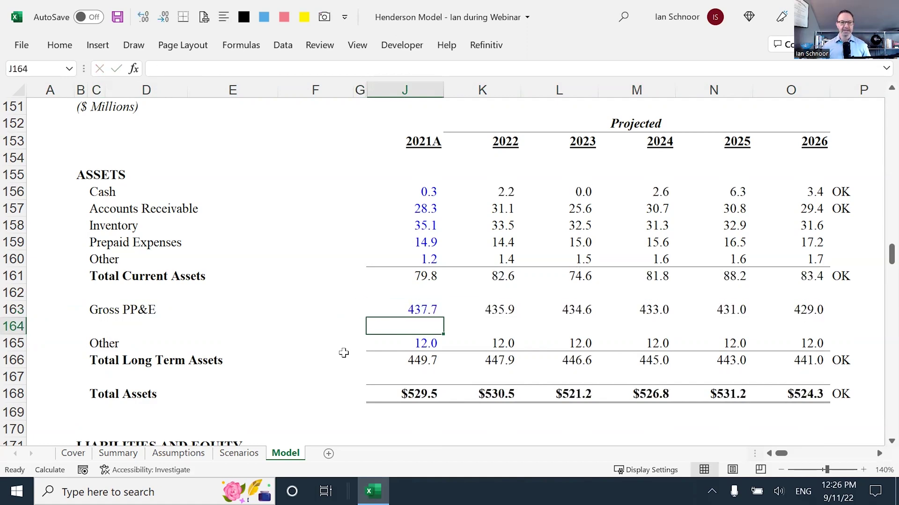
{"action": "key", "text": "Left"}
{"action": "key", "text": "Left"}
{"action": "key", "text": "Left"}
{"action": "key", "text": "Left"}
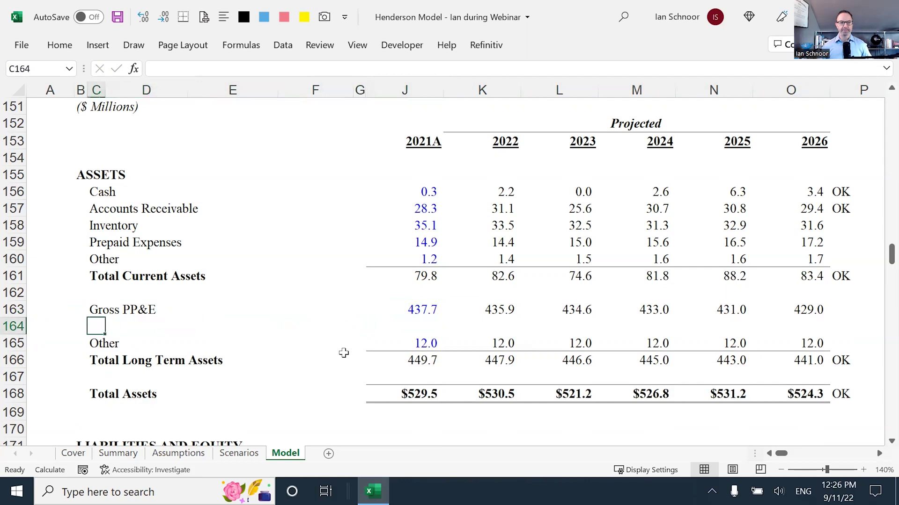
Label the new row Accumulated Dep'n and enter -40 for 2021A.
{"action": "type", "text": "Acc"}
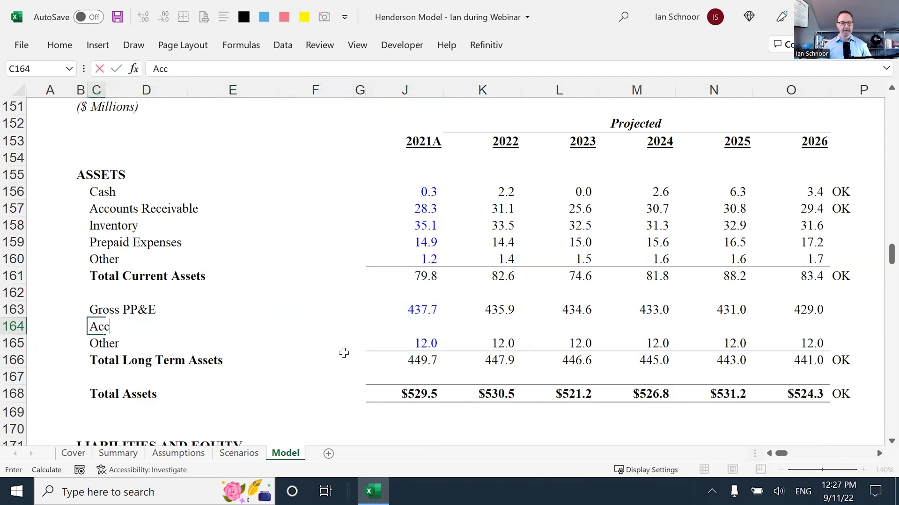
{"action": "type", "text": "umulated Dep'n"}
{"action": "key", "text": "Return"}
{"action": "key", "text": "Up"}
{"action": "key", "text": "Right"}
{"action": "key", "text": "Right"}
{"action": "key", "text": "Right"}
{"action": "key", "text": "Right"}
{"action": "key", "text": "Right"}
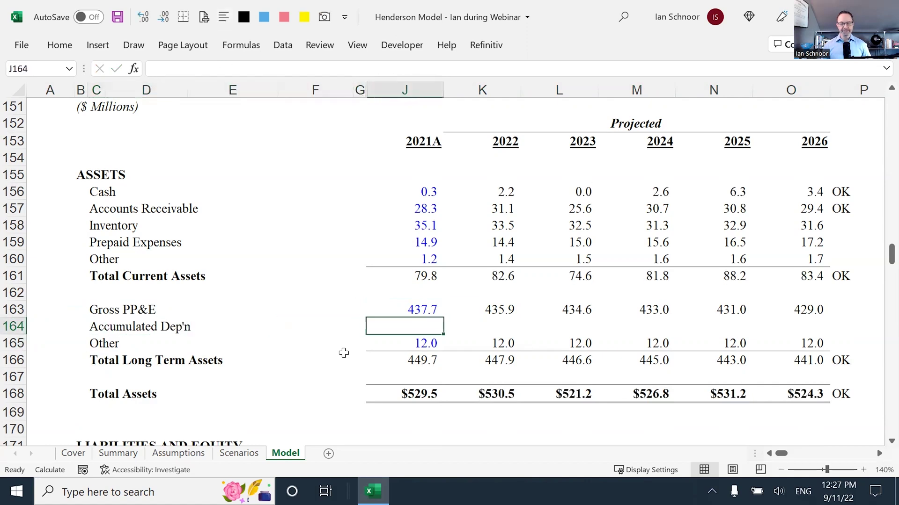
{"action": "type", "text": "-40"}
{"action": "key", "text": "Return"}
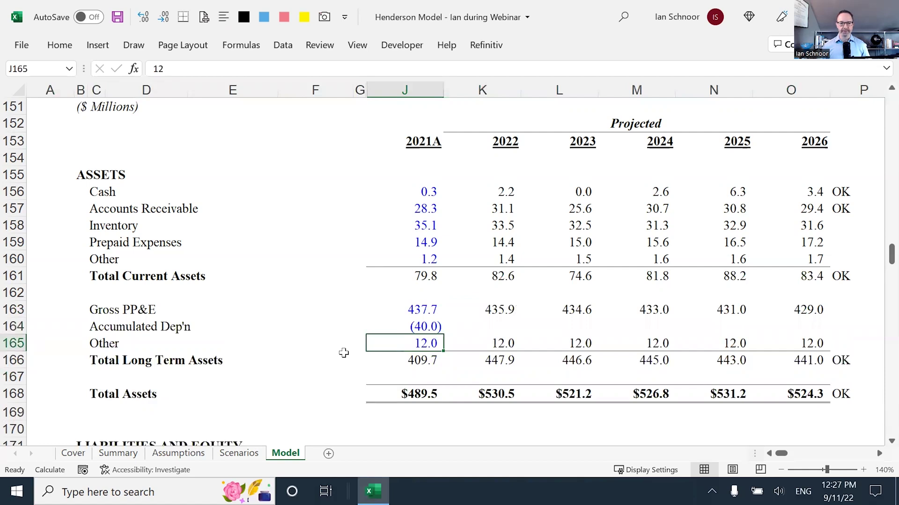
Clear the projected 2022–2026 Gross PP&E values and recheck the 2021A Gross PP&E and Accumulated Dep'n.
{"action": "key", "text": "Up"}
{"action": "key", "text": "Up"}
{"action": "key", "text": "Right"}
{"action": "key", "text": "shift+Right"}
{"action": "key", "text": "shift+Right"}
{"action": "key", "text": "shift+Right"}
{"action": "key", "text": "shift+Right"}
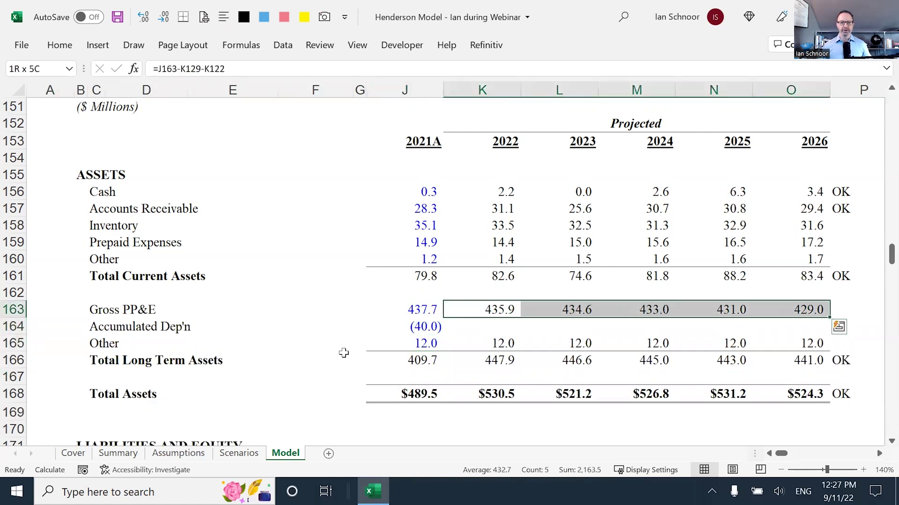
{"action": "key", "text": "Delete"}
{"action": "key", "text": "Left"}
{"action": "key", "text": "Down"}
{"action": "key", "text": "Up"}
{"action": "key", "text": "Down"}
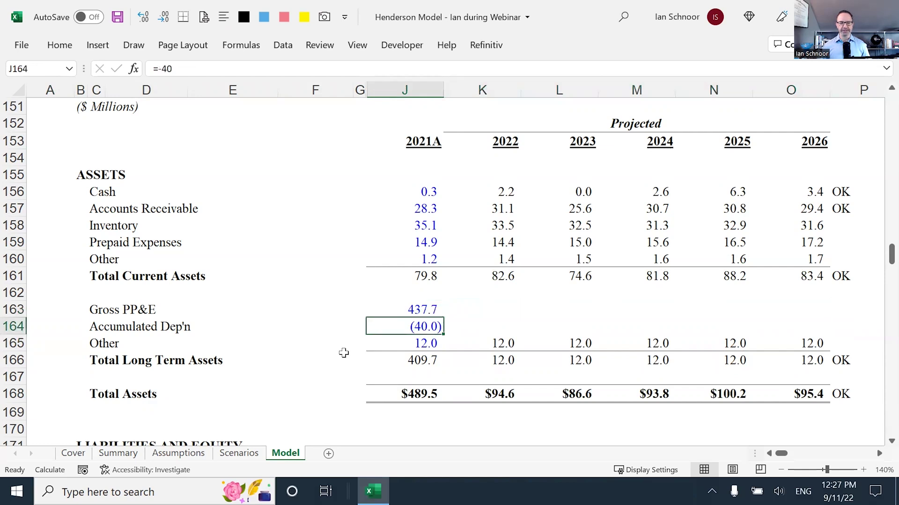
{"action": "key", "text": "Up"}
{"action": "key", "text": "Right"}
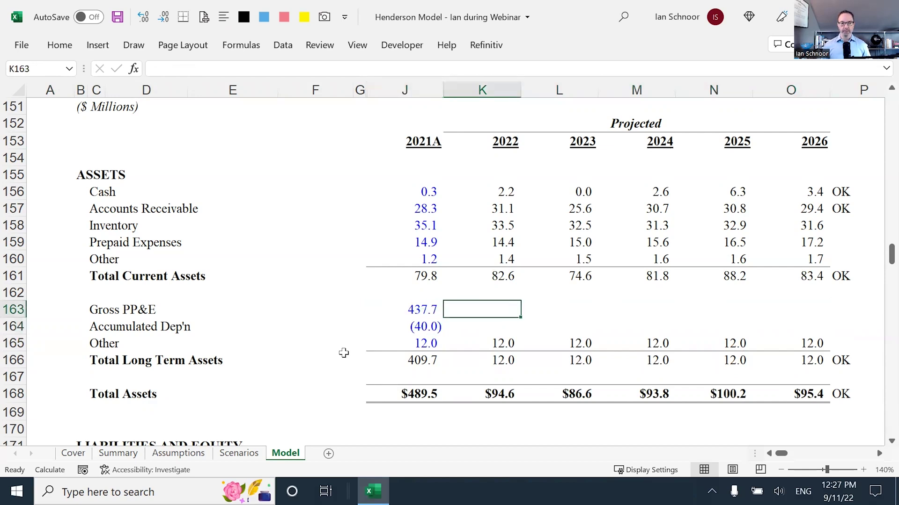
Enter the 2022 Gross PP&E formula =J163-K129, rolling the prior-year balance forward by CAPEX.
{"action": "type", "text": "="}
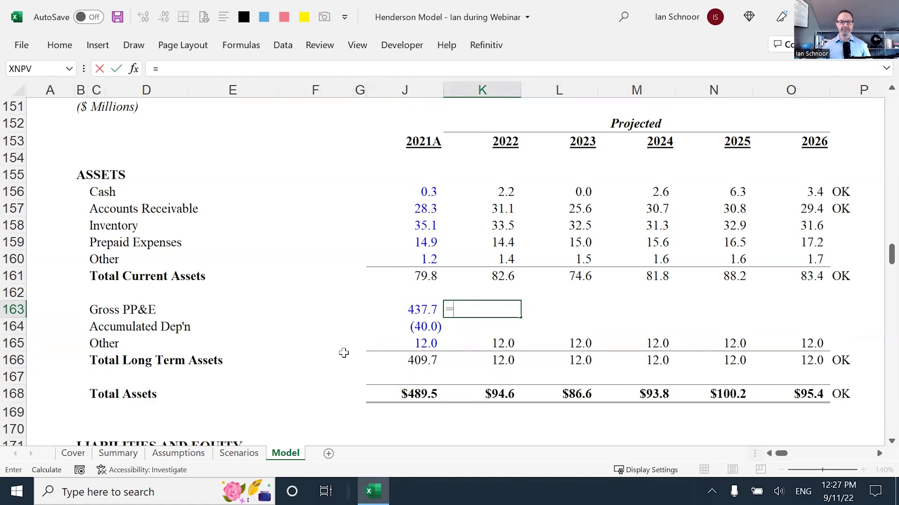
{"action": "key", "text": "Left"}
{"action": "type", "text": "-"}
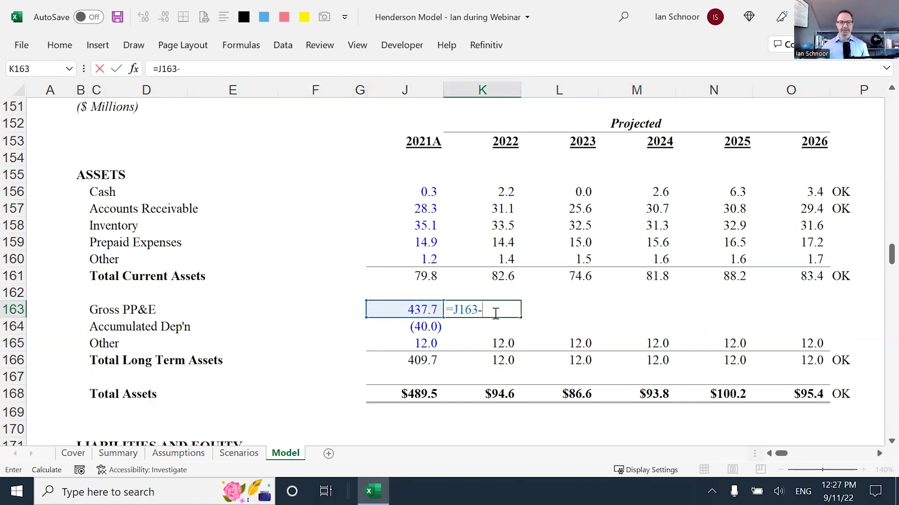
{"action": "scroll", "coordinate": [495, 313], "scroll_direction": "up", "scroll_amount": 7}
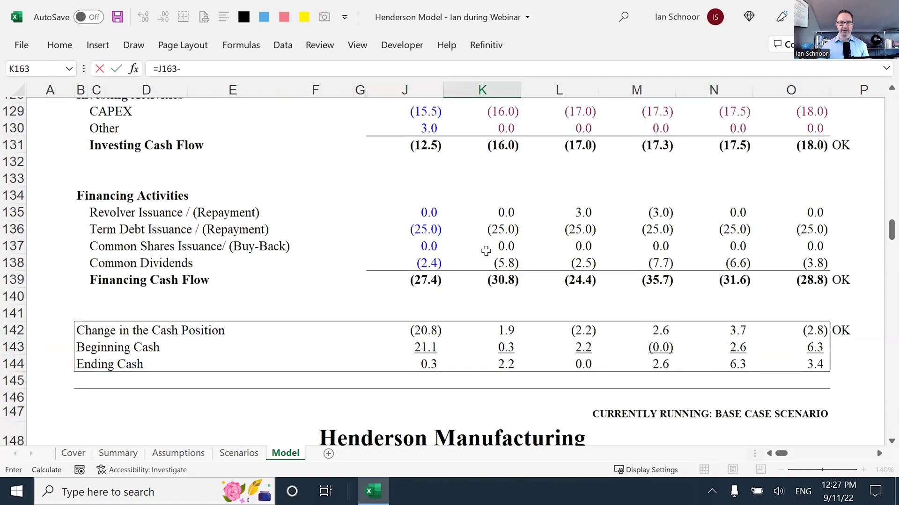
{"action": "scroll", "coordinate": [486, 191], "scroll_direction": "up", "scroll_amount": 2}
{"action": "left_click", "coordinate": [486, 192]}
{"action": "key", "text": "Return"}
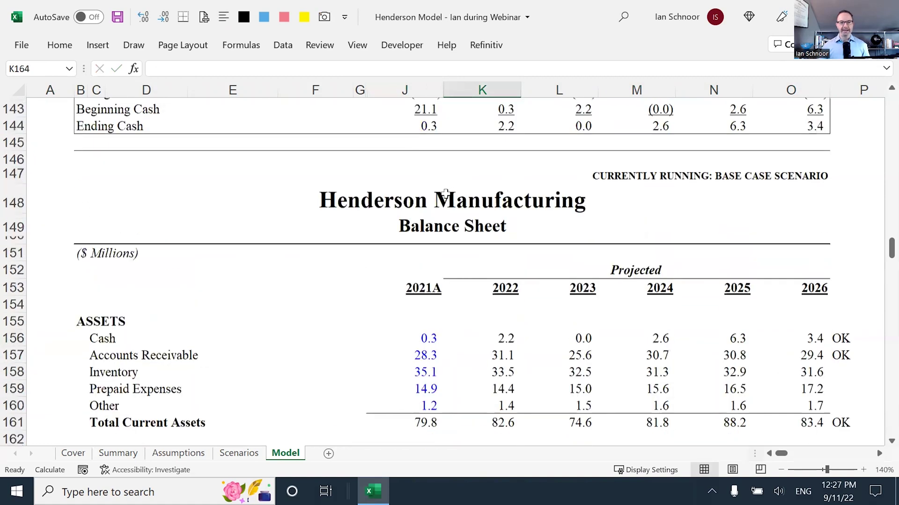
Fill the Gross PP&E formula across 2023–2026, giving 453.7 rising to 523.5.
{"action": "scroll", "coordinate": [445, 195], "scroll_direction": "down", "scroll_amount": 4}
{"action": "key", "text": "Up"}
{"action": "key", "text": "Left"}
{"action": "key", "text": "shift+Right"}
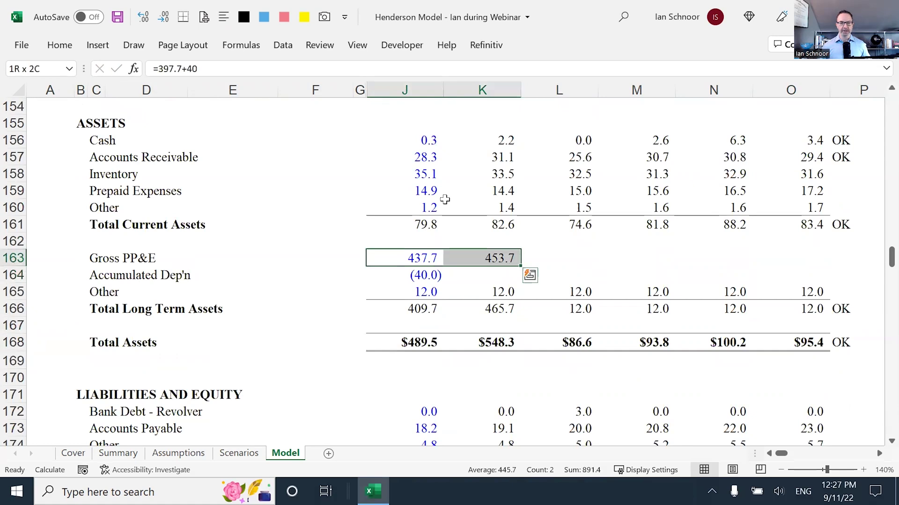
{"action": "key", "text": "Right"}
{"action": "key", "text": "shift+Right"}
{"action": "key", "text": "shift+Right"}
{"action": "key", "text": "shift+Right"}
{"action": "key", "text": "shift+Right"}
{"action": "key", "text": "ctrl+r"}
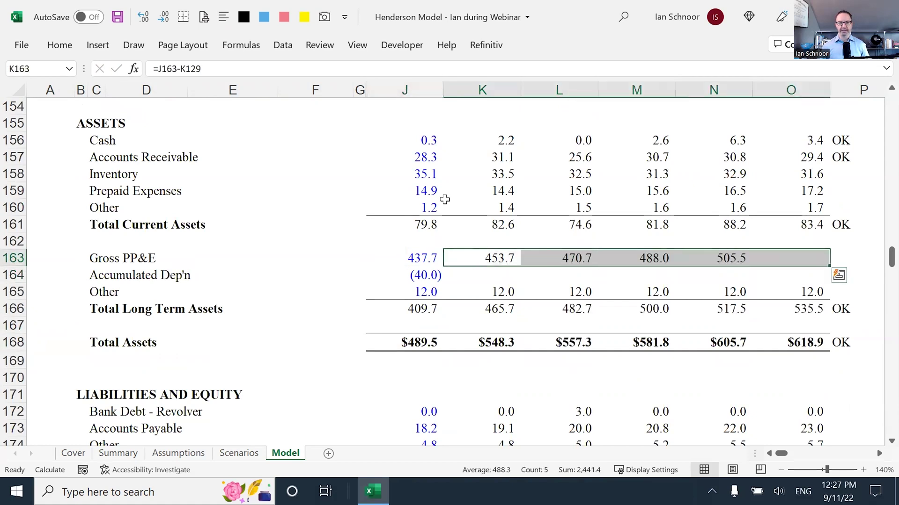
{"action": "key", "text": "Right"}
{"action": "key", "text": "Right"}
{"action": "key", "text": "Right"}
{"action": "key", "text": "Right"}
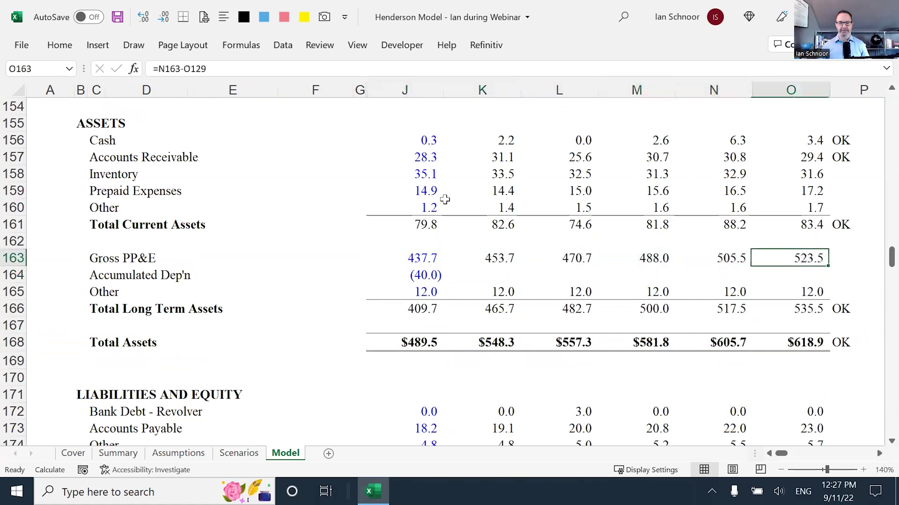
{"action": "key", "text": "Left"}
{"action": "key", "text": "Left"}
{"action": "key", "text": "Left"}
{"action": "key", "text": "Left"}
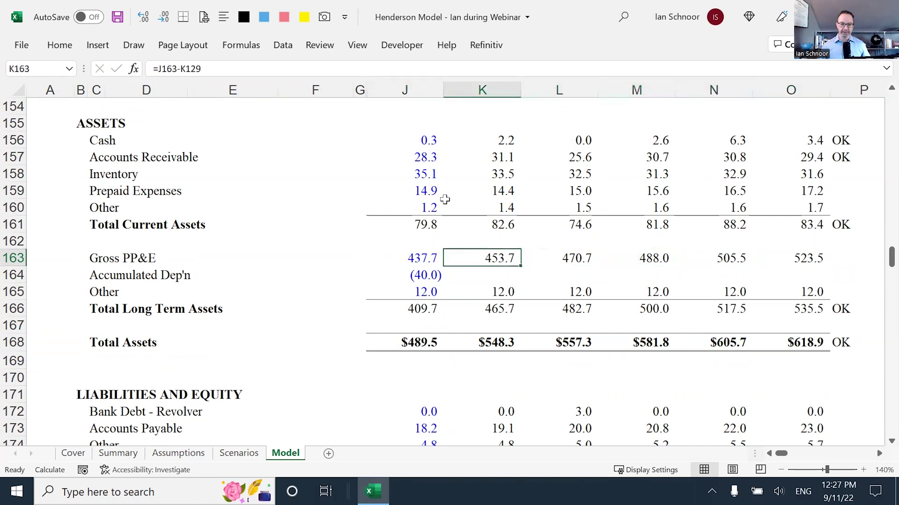
{"action": "key", "text": "Down"}
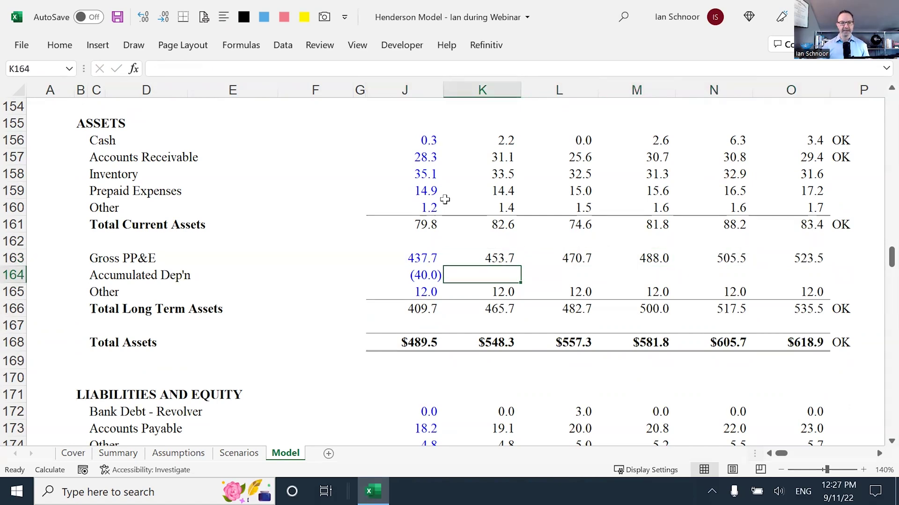
Enter the 2022 Accumulated Dep'n formula =J164-K122, subtracting that year's depreciation.
{"action": "type", "text": "="}
{"action": "key", "text": "Left"}
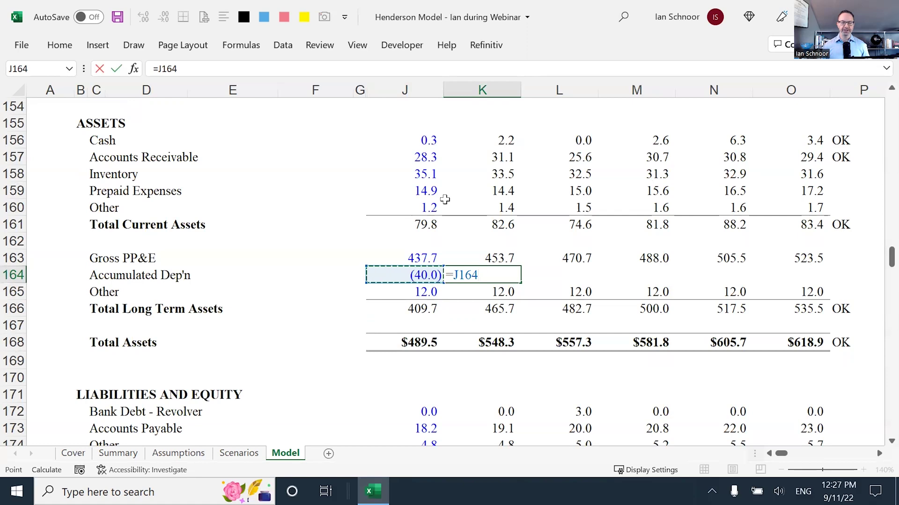
{"action": "type", "text": "-"}
{"action": "scroll", "coordinate": [488, 183], "scroll_direction": "up", "scroll_amount": 2}
{"action": "scroll", "coordinate": [488, 184], "scroll_direction": "up", "scroll_amount": 10}
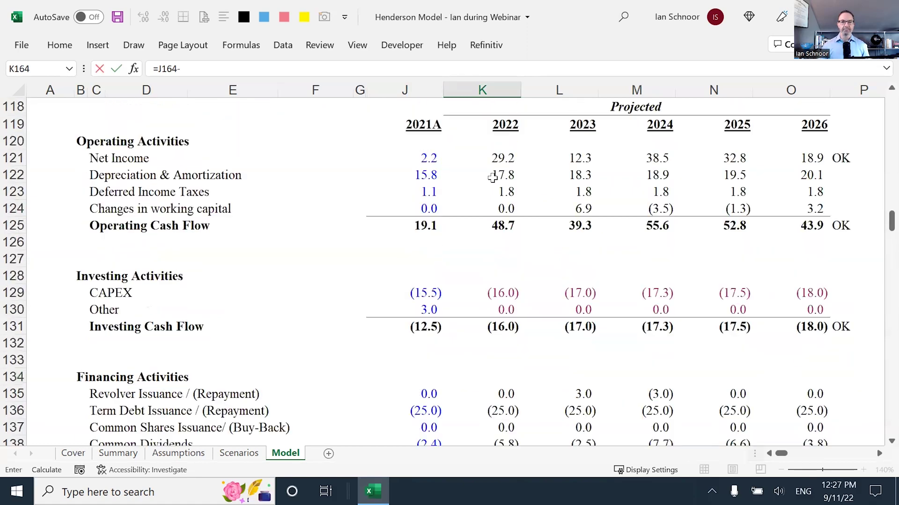
{"action": "key", "text": "ctrl+Up"}
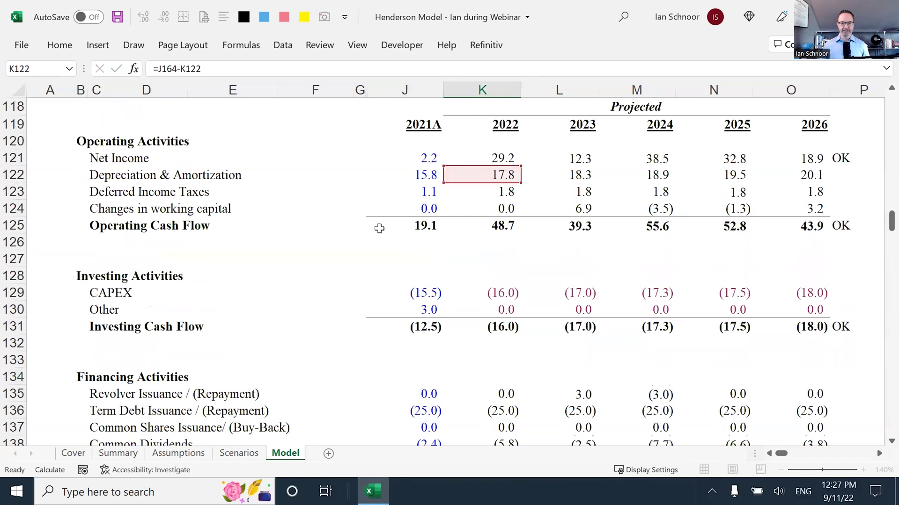
{"action": "scroll", "coordinate": [379, 228], "scroll_direction": "down", "scroll_amount": 12}
{"action": "key", "text": "Return"}
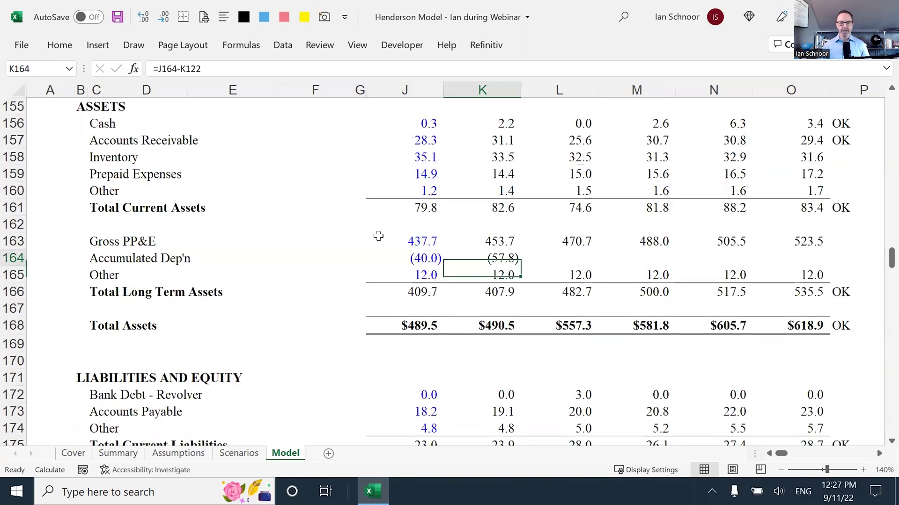
Fill Accumulated Dep'n through 2026, (57.8) to (134.5), and check the Total Long Term Assets sum.
{"action": "key", "text": "Up"}
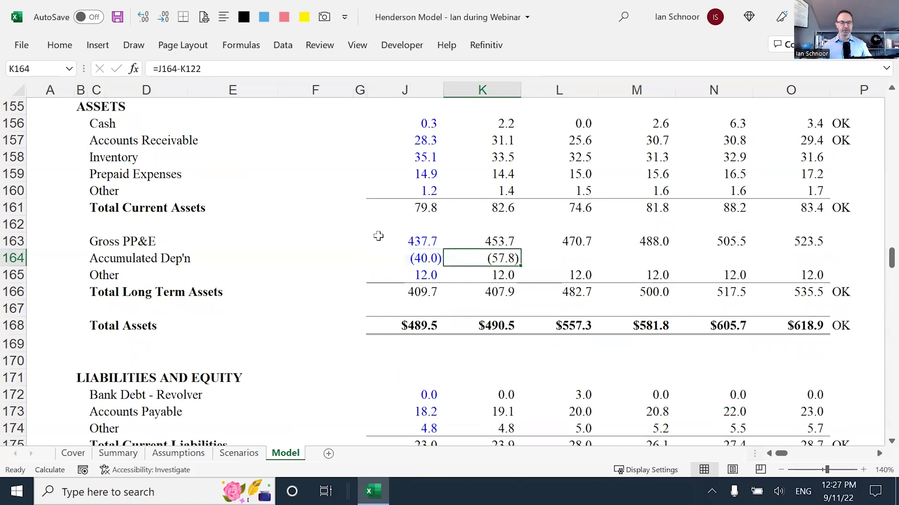
{"action": "key", "text": "shift+Right"}
{"action": "key", "text": "shift+Right"}
{"action": "key", "text": "shift+Right"}
{"action": "key", "text": "shift+Right"}
{"action": "key", "text": "ctrl+r"}
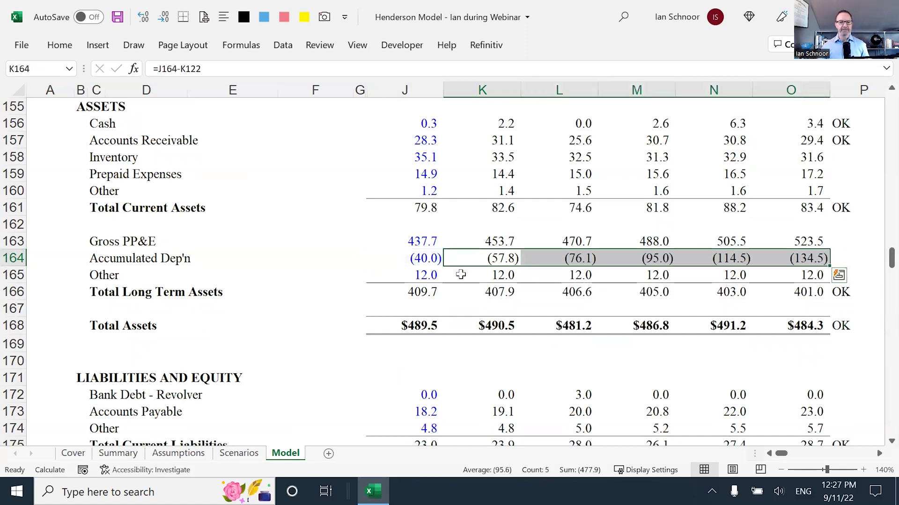
{"action": "double_click", "coordinate": [497, 292]}
{"action": "key", "text": "Escape"}
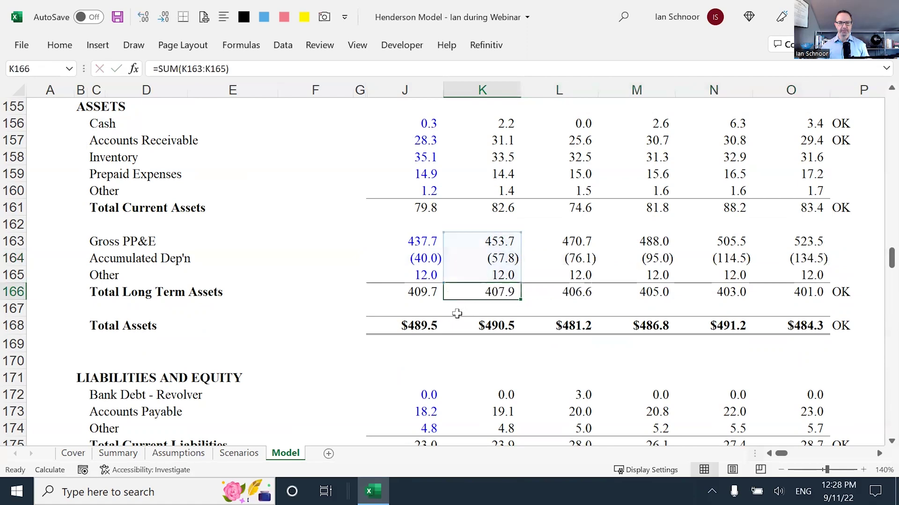
{"action": "scroll", "coordinate": [468, 332], "scroll_direction": "down", "scroll_amount": 3}
{"action": "scroll", "coordinate": [478, 345], "scroll_direction": "down", "scroll_amount": 3}
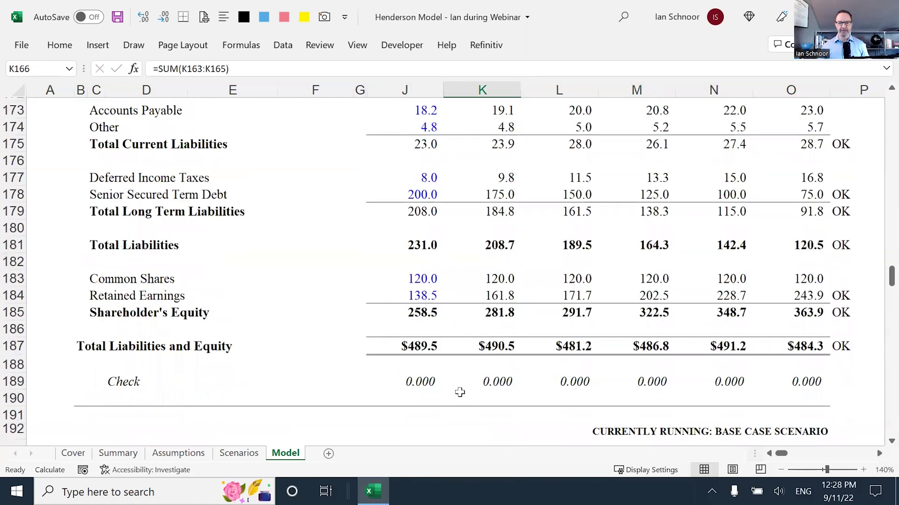
{"action": "left_click_drag", "start_coordinate": [270, 374], "coordinate": [767, 371]}
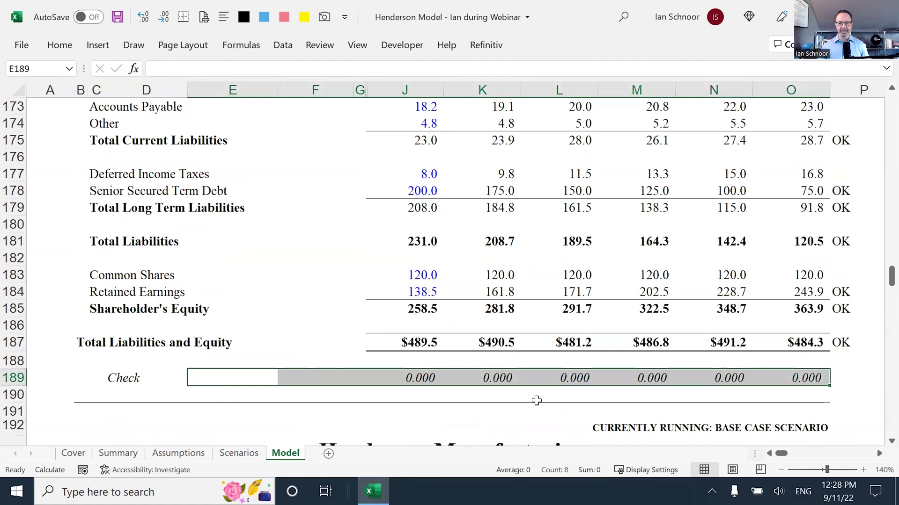
{"action": "left_click", "coordinate": [241, 379]}
{"action": "scroll", "coordinate": [239, 388], "scroll_direction": "up", "scroll_amount": 5}
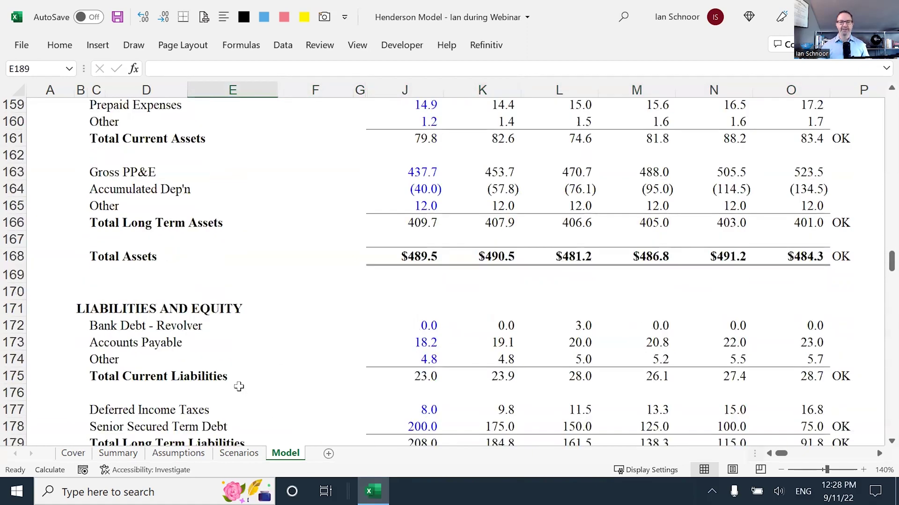
{"action": "scroll", "coordinate": [240, 387], "scroll_direction": "up", "scroll_amount": 2}
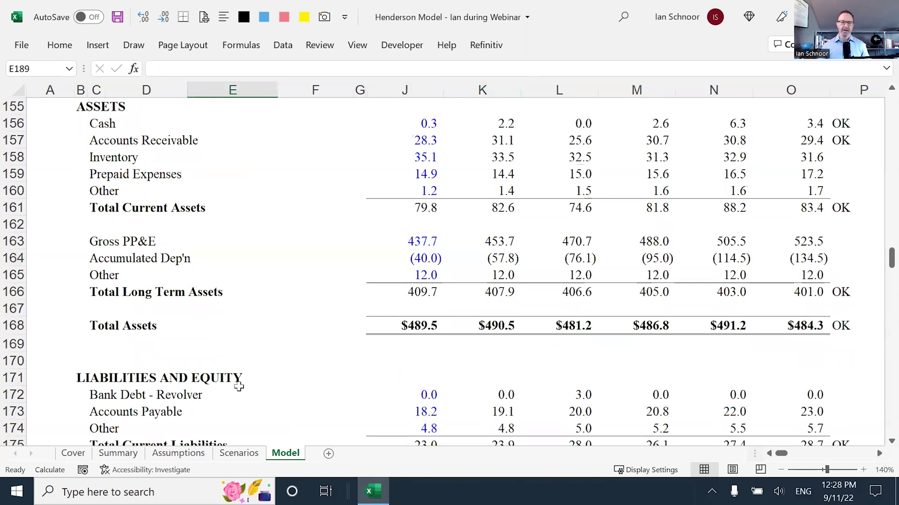
{"action": "scroll", "coordinate": [239, 386], "scroll_direction": "up", "scroll_amount": 2}
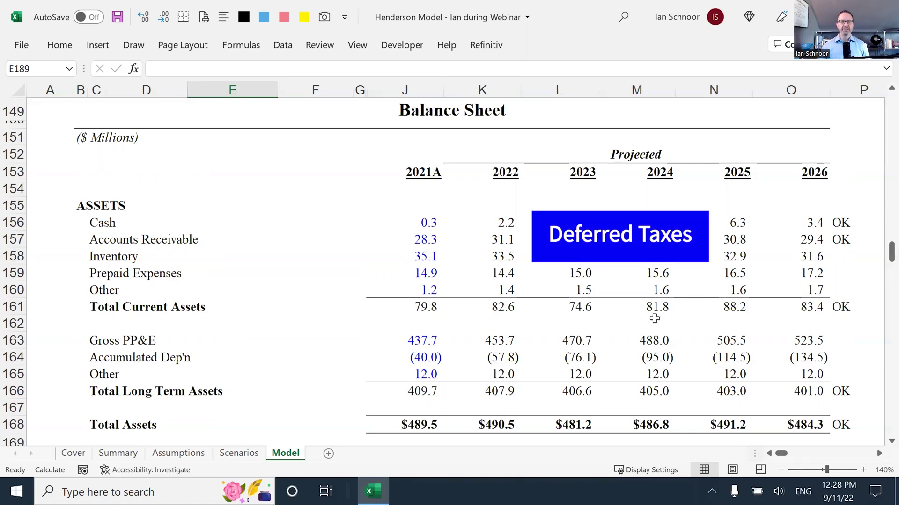
Clear the projected 2022–2026 Deferred Income Taxes values on the income statement.
{"action": "scroll", "coordinate": [654, 320], "scroll_direction": "down", "scroll_amount": 2}
{"action": "scroll", "coordinate": [653, 320], "scroll_direction": "down", "scroll_amount": 3}
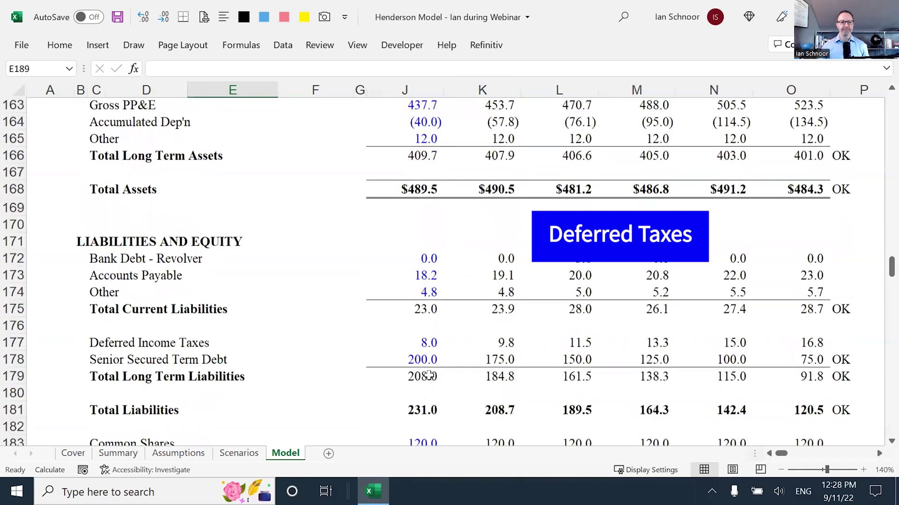
{"action": "left_click", "coordinate": [490, 323]}
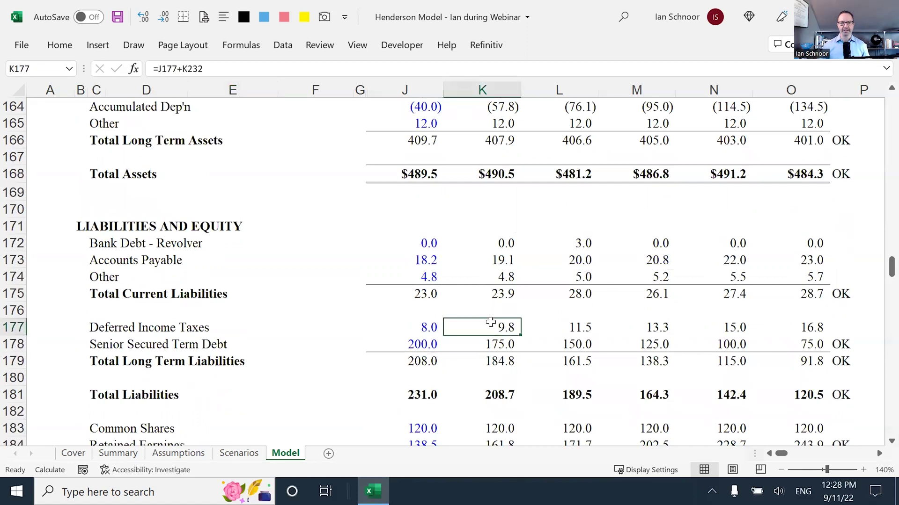
{"action": "key", "text": "shift+Right"}
{"action": "key", "text": "shift+Right"}
{"action": "key", "text": "shift+Right"}
{"action": "key", "text": "shift+Right"}
{"action": "key", "text": "Delete"}
{"action": "key", "text": "Left"}
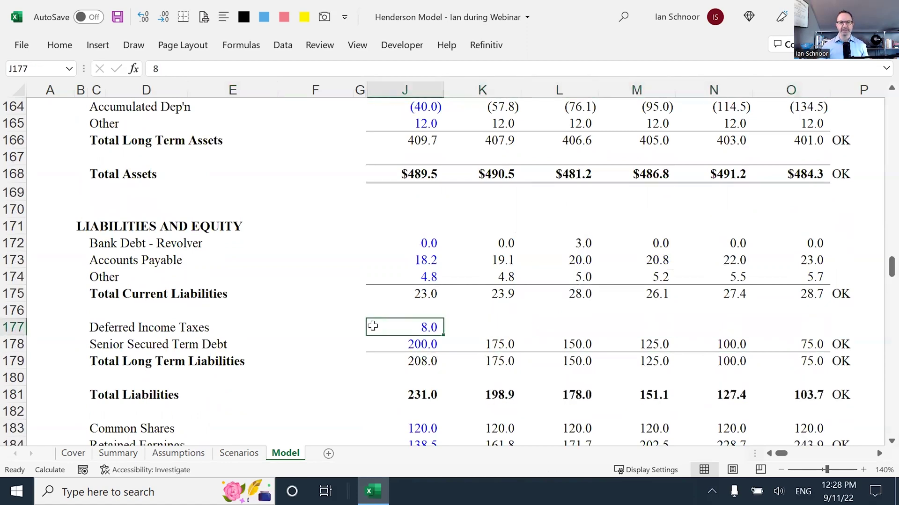
{"action": "left_click", "coordinate": [304, 316]}
Scroll up to the income statement and back down to the income tax rows.
{"action": "scroll", "coordinate": [506, 311], "scroll_direction": "up", "scroll_amount": 7}
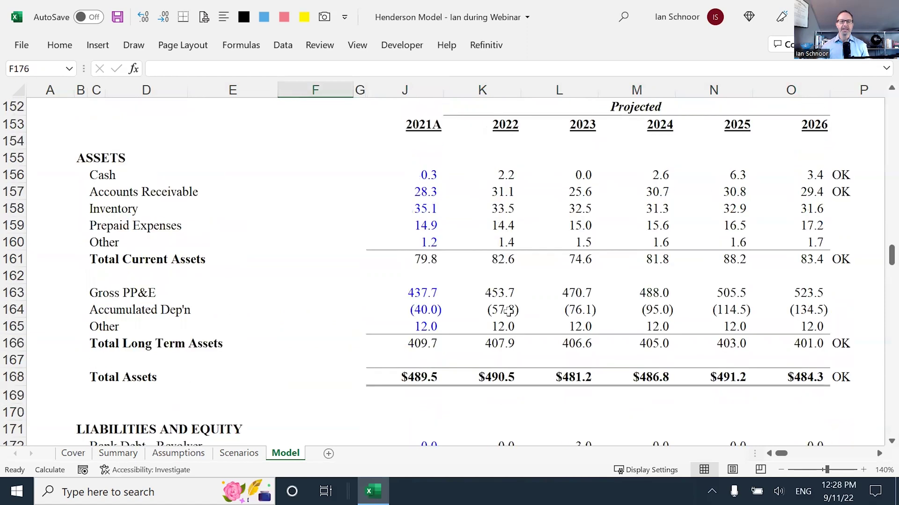
{"action": "scroll", "coordinate": [509, 312], "scroll_direction": "up", "scroll_amount": 14}
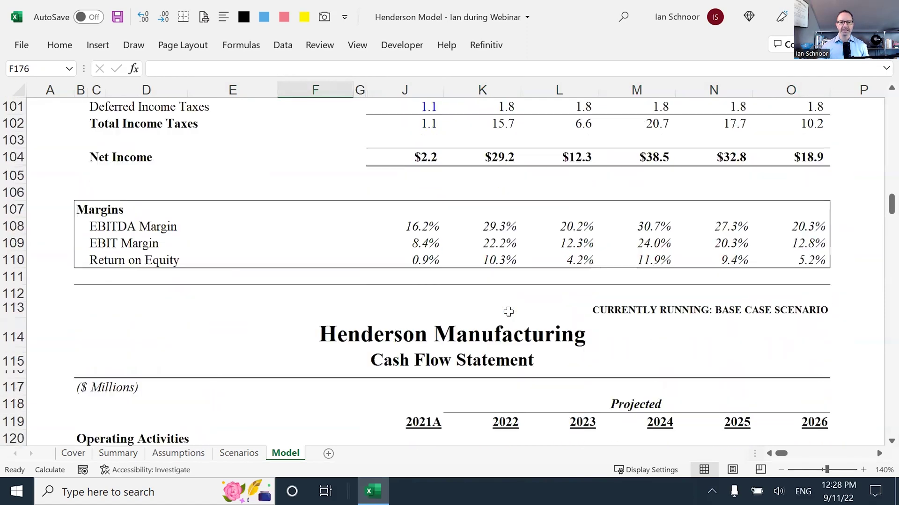
{"action": "scroll", "coordinate": [509, 312], "scroll_direction": "up", "scroll_amount": 9}
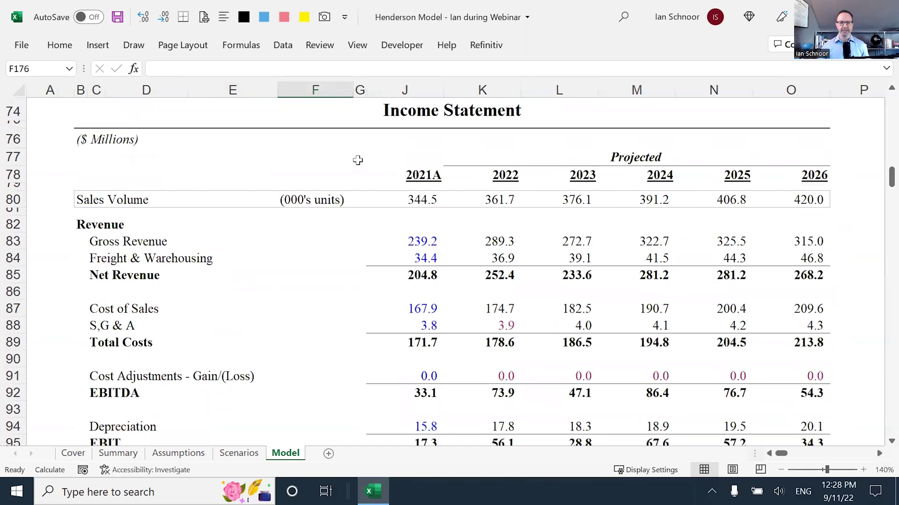
{"action": "scroll", "coordinate": [359, 168], "scroll_direction": "up", "scroll_amount": 1}
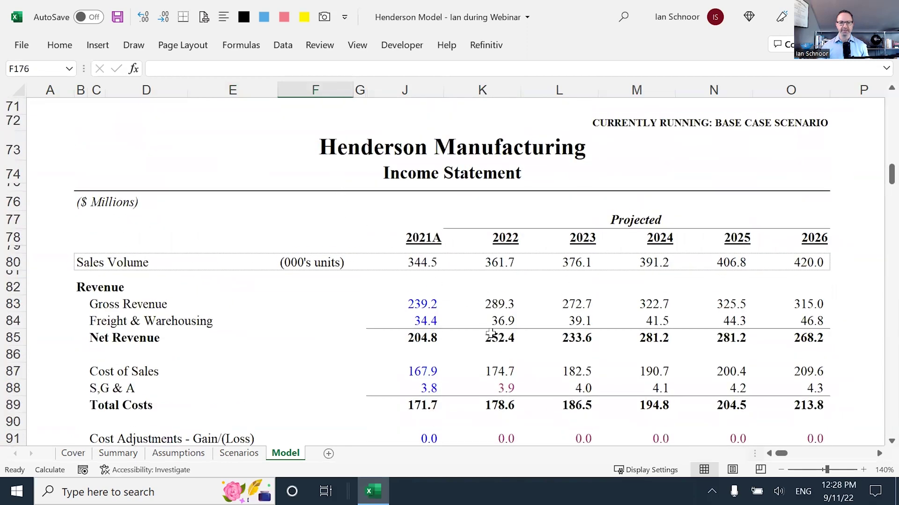
{"action": "scroll", "coordinate": [492, 336], "scroll_direction": "down", "scroll_amount": 2}
{"action": "scroll", "coordinate": [493, 337], "scroll_direction": "down", "scroll_amount": 2}
{"action": "scroll", "coordinate": [492, 337], "scroll_direction": "down", "scroll_amount": 2}
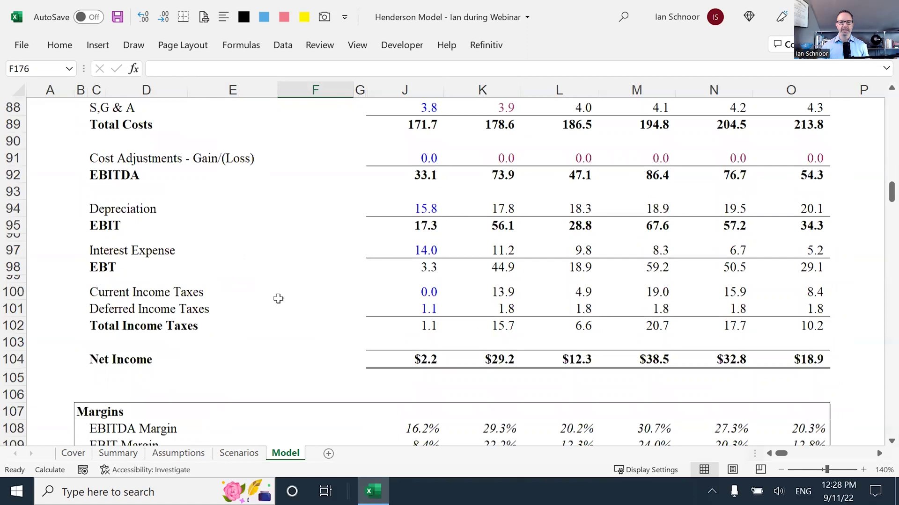
{"action": "left_click", "coordinate": [71, 272]}
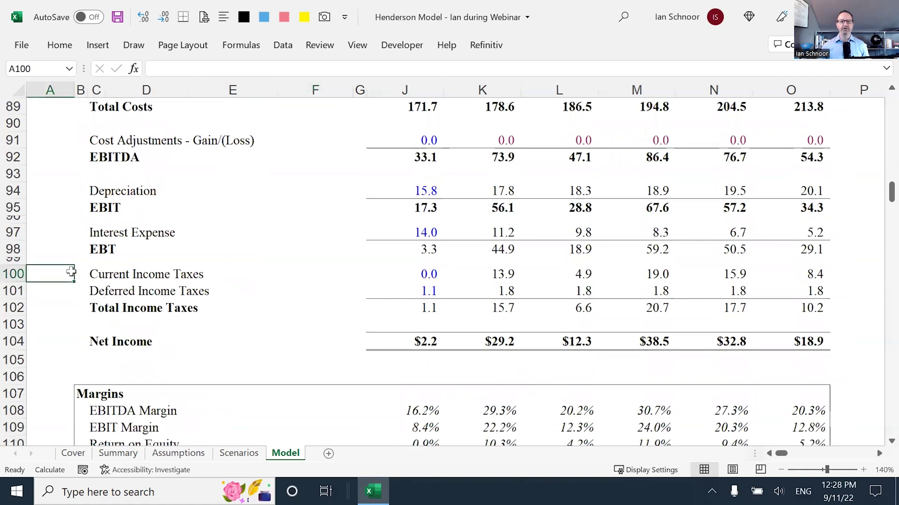
{"action": "key", "text": "shift+Down"}
{"action": "key", "text": "shift+space"}
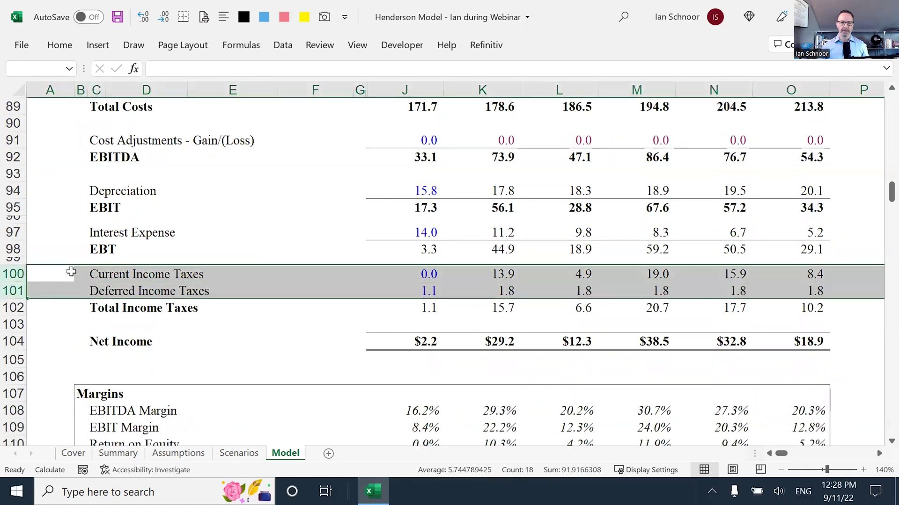
{"action": "key", "text": "Right"}
{"action": "key", "text": "Down"}
{"action": "key", "text": "Up"}
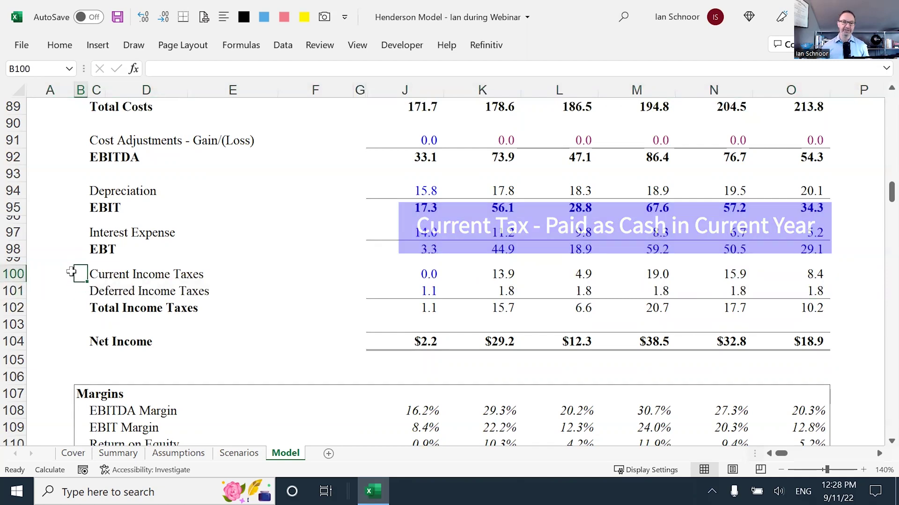
{"action": "key", "text": "Down"}
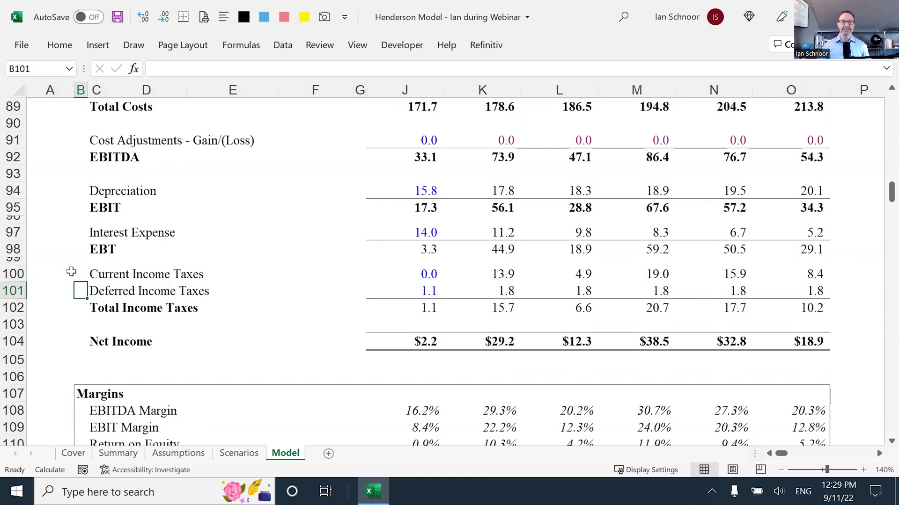
{"action": "key", "text": "Right"}
{"action": "key", "text": "Right"}
{"action": "key", "text": "Right"}
{"action": "key", "text": "Right"}
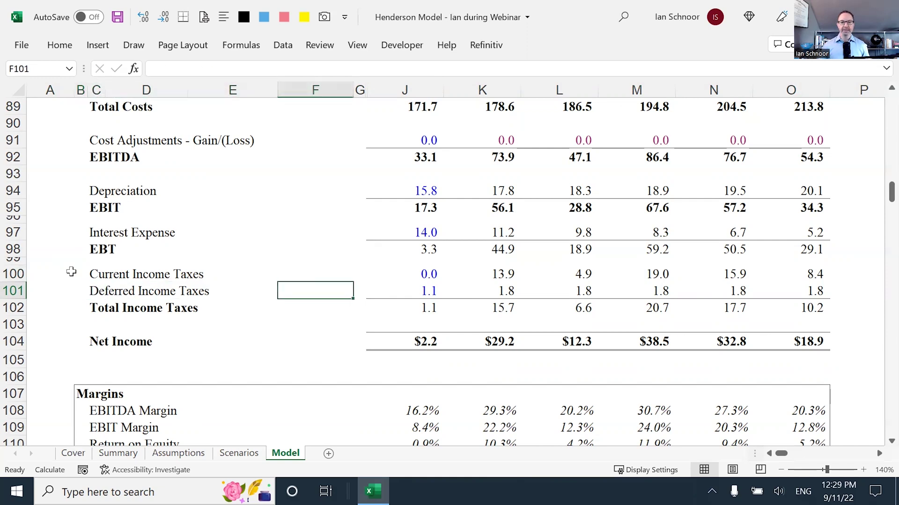
{"action": "left_click_drag", "start_coordinate": [490, 259], "coordinate": [490, 283]}
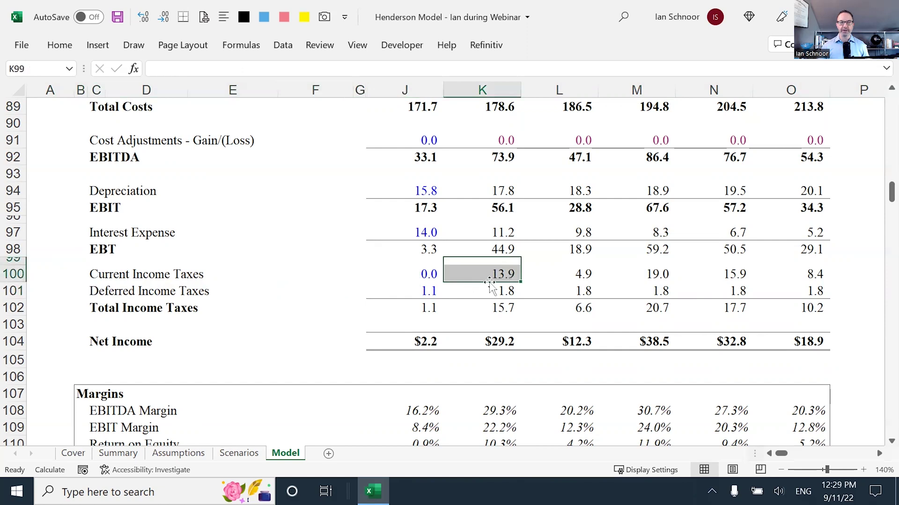
{"action": "left_click", "coordinate": [477, 309]}
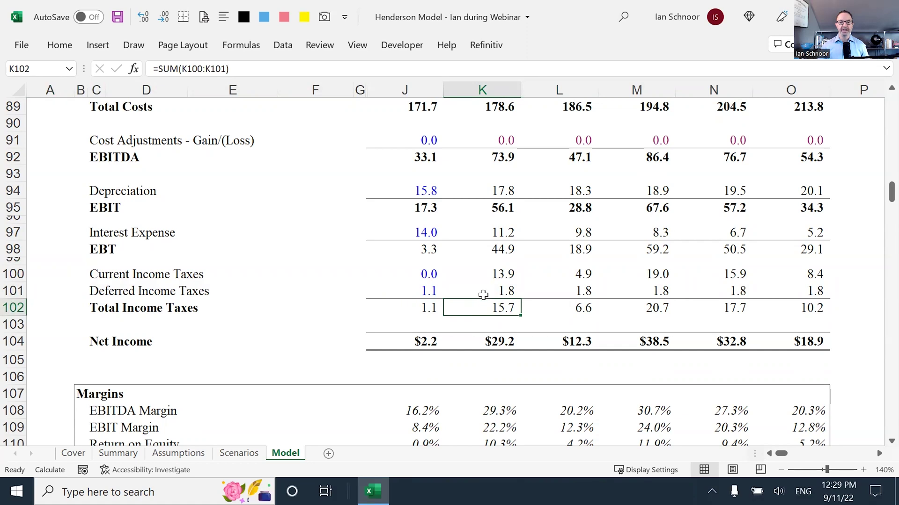
{"action": "left_click", "coordinate": [480, 291]}
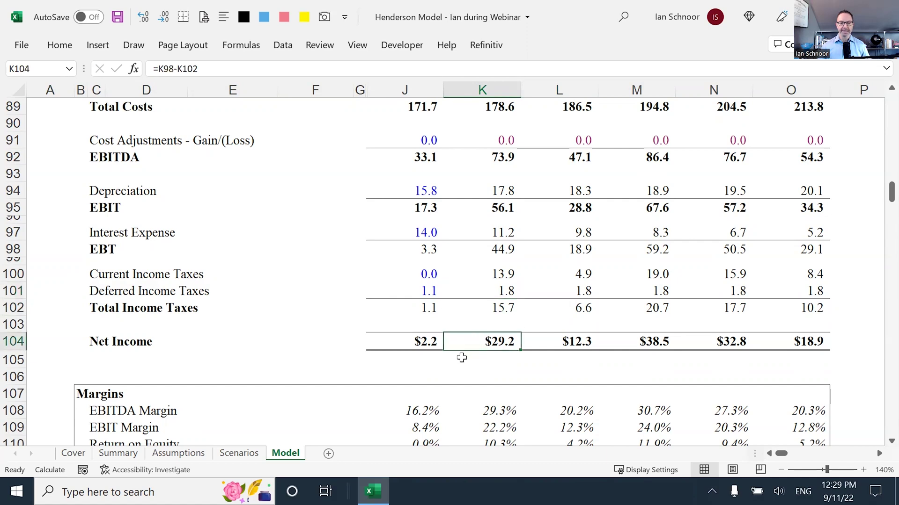
{"action": "double_click", "coordinate": [478, 342]}
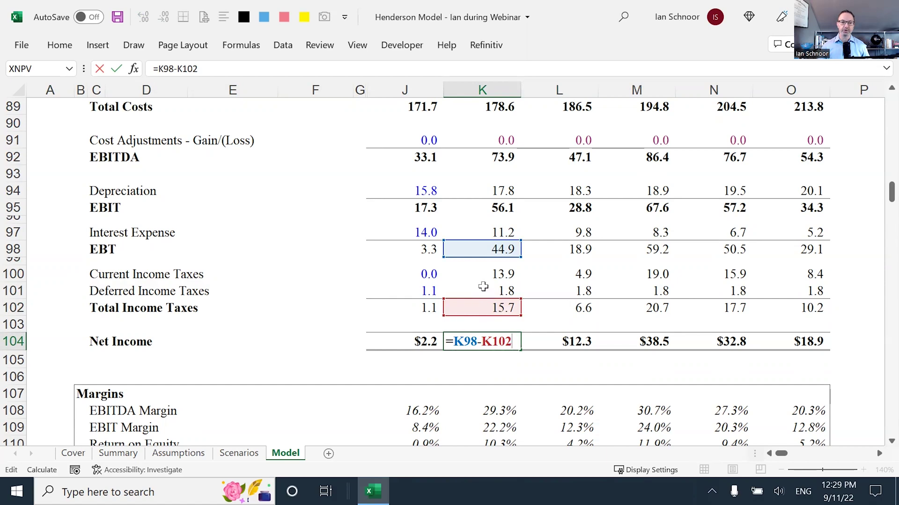
Link the 2022 cash flow Net Income to the income statement with =K104.
{"action": "key", "text": "ctrl+Return"}
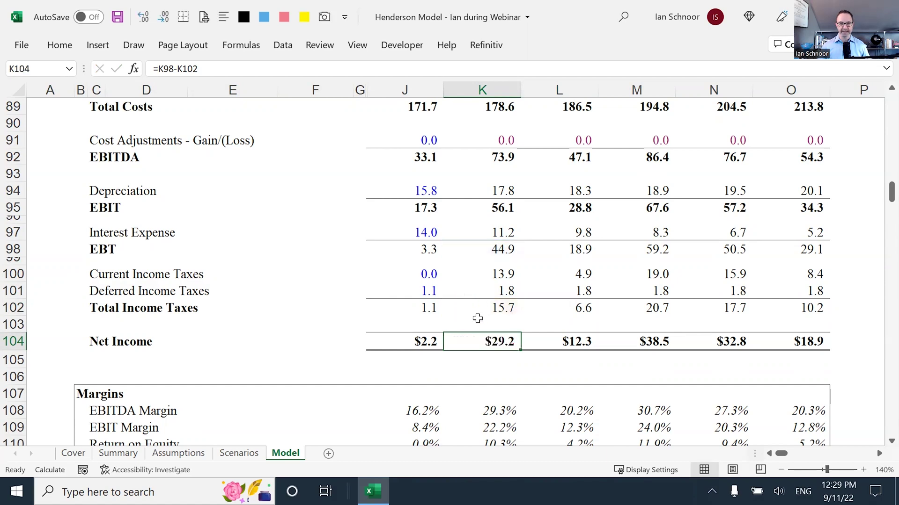
{"action": "scroll", "coordinate": [477, 327], "scroll_direction": "down", "scroll_amount": 1}
{"action": "scroll", "coordinate": [477, 333], "scroll_direction": "down", "scroll_amount": 7}
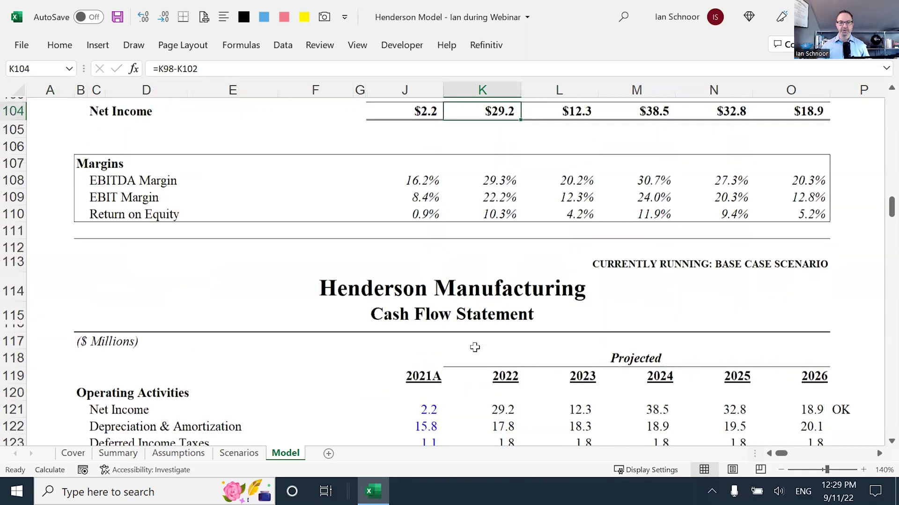
{"action": "left_click", "coordinate": [481, 300]}
{"action": "type", "text": "=K104"}
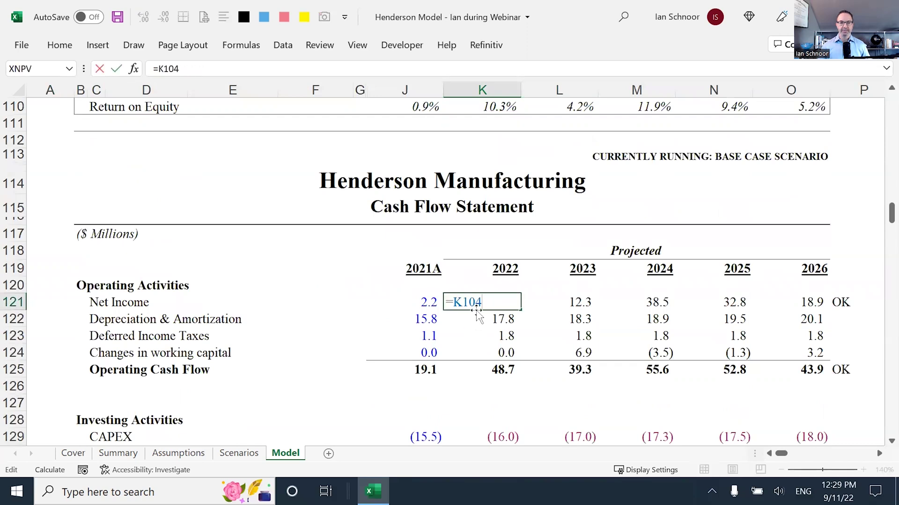
{"action": "scroll", "coordinate": [476, 309], "scroll_direction": "up", "scroll_amount": 2}
{"action": "key", "text": "ctrl+Return"}
Enter =K101 in the 2022 cash flow Deferred Income Taxes cell.
{"action": "scroll", "coordinate": [431, 262], "scroll_direction": "down", "scroll_amount": 3}
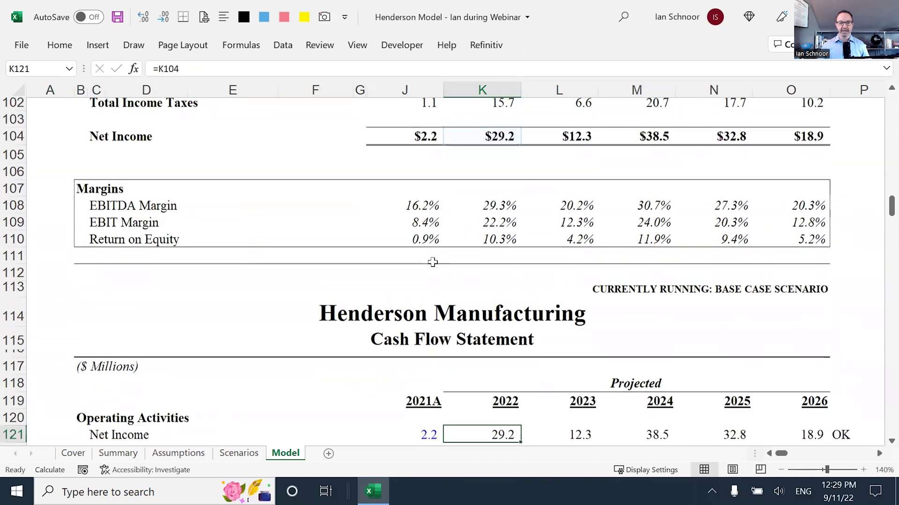
{"action": "key", "text": "Down"}
{"action": "key", "text": "Down"}
{"action": "type", "text": "=K101"}
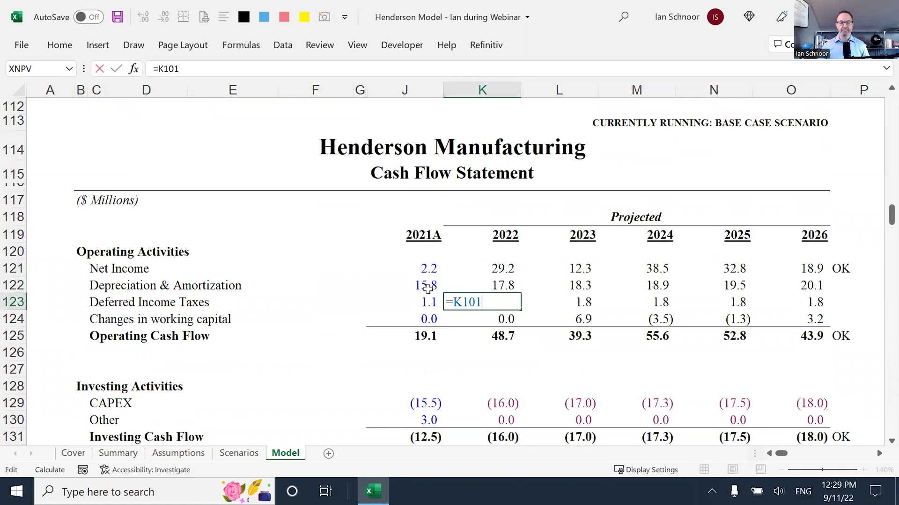
{"action": "scroll", "coordinate": [443, 331], "scroll_direction": "up", "scroll_amount": 4}
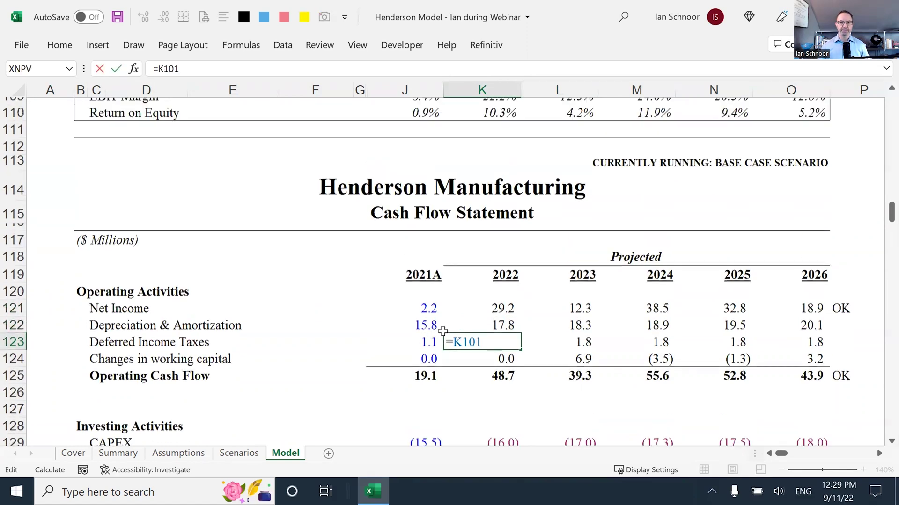
{"action": "scroll", "coordinate": [443, 332], "scroll_direction": "up", "scroll_amount": 1}
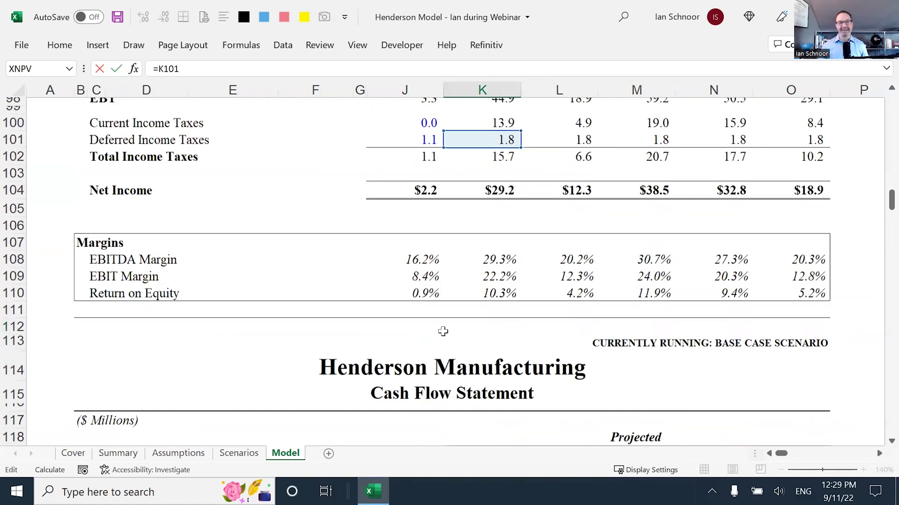
{"action": "scroll", "coordinate": [443, 332], "scroll_direction": "up", "scroll_amount": 1}
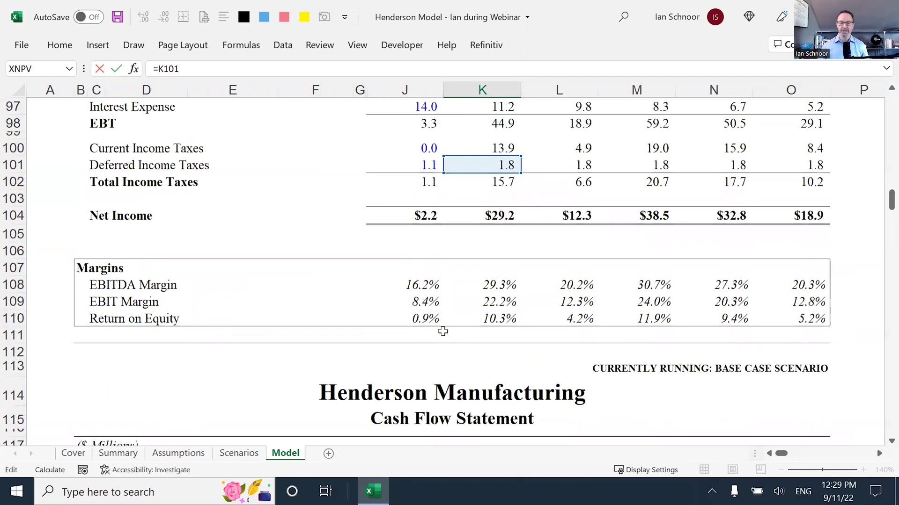
{"action": "key", "text": "Escape"}
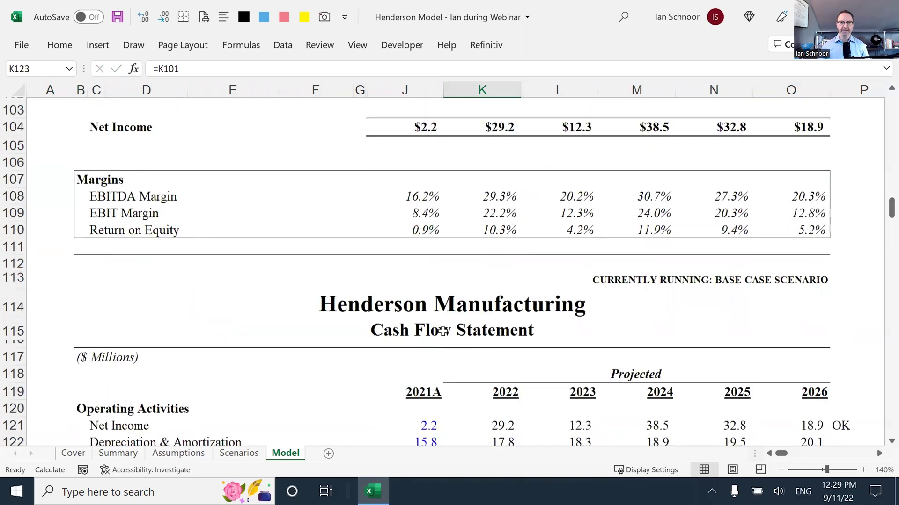
Compare the income statement and cash flow Deferred Income Taxes rows to confirm the 1.8 link.
{"action": "scroll", "coordinate": [463, 269], "scroll_direction": "up", "scroll_amount": 3}
{"action": "left_click", "coordinate": [482, 134]}
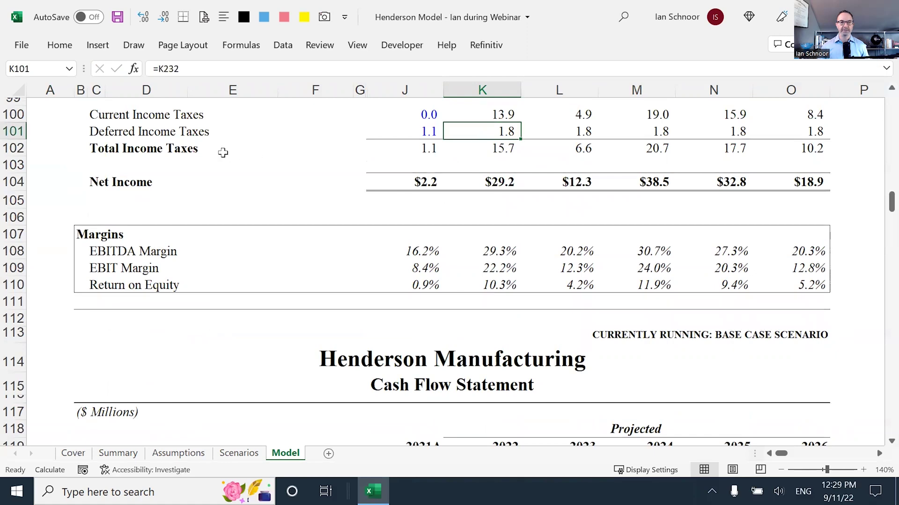
{"action": "left_click_drag", "start_coordinate": [49, 132], "coordinate": [453, 131]}
{"action": "scroll", "coordinate": [441, 269], "scroll_direction": "down", "scroll_amount": 5}
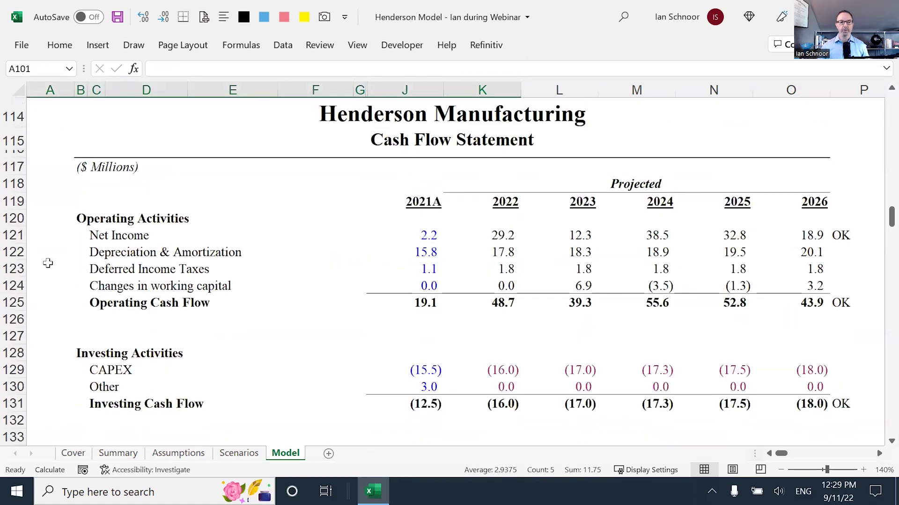
{"action": "left_click_drag", "start_coordinate": [46, 266], "coordinate": [509, 268]}
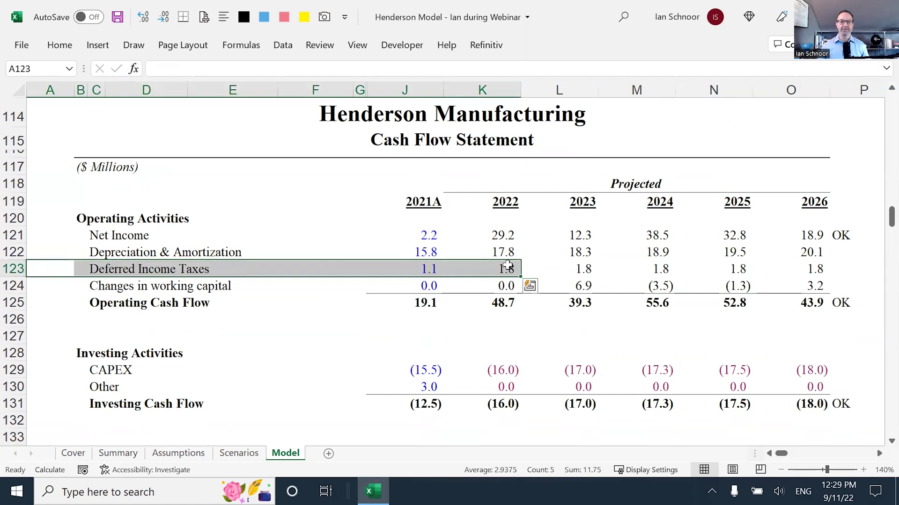
{"action": "left_click", "coordinate": [508, 267]}
{"action": "key", "text": "F2"}
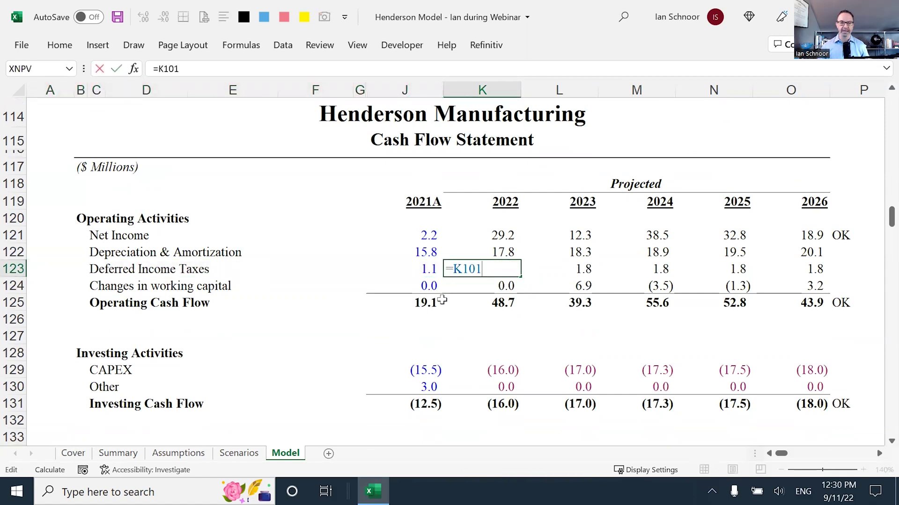
{"action": "key", "text": "Escape"}
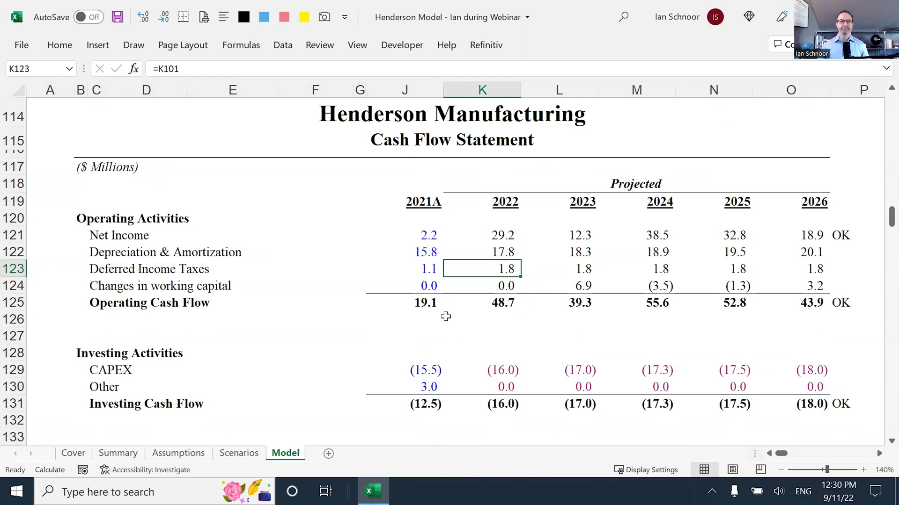
Link the 2022 balance sheet Deferred Income Taxes cell to the income statement's K101.
{"action": "scroll", "coordinate": [473, 323], "scroll_direction": "down", "scroll_amount": 1}
{"action": "scroll", "coordinate": [486, 334], "scroll_direction": "down", "scroll_amount": 17}
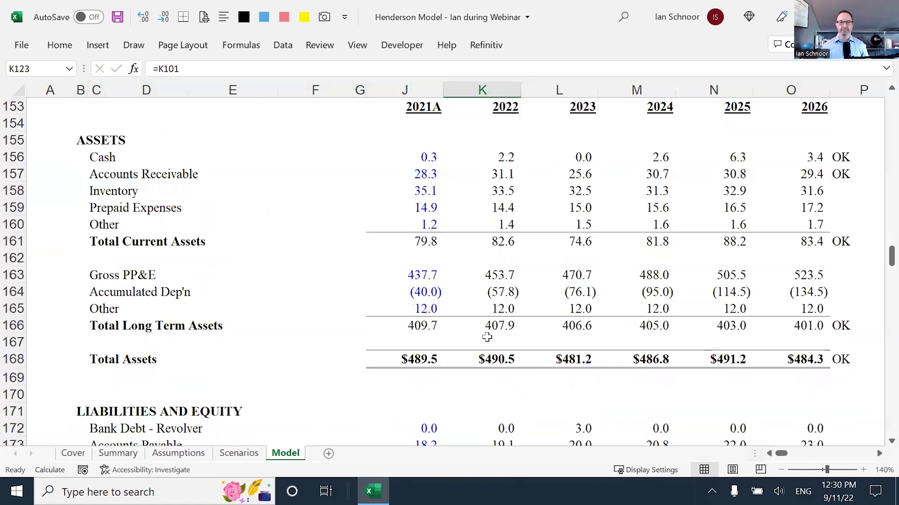
{"action": "scroll", "coordinate": [486, 336], "scroll_direction": "down", "scroll_amount": 1}
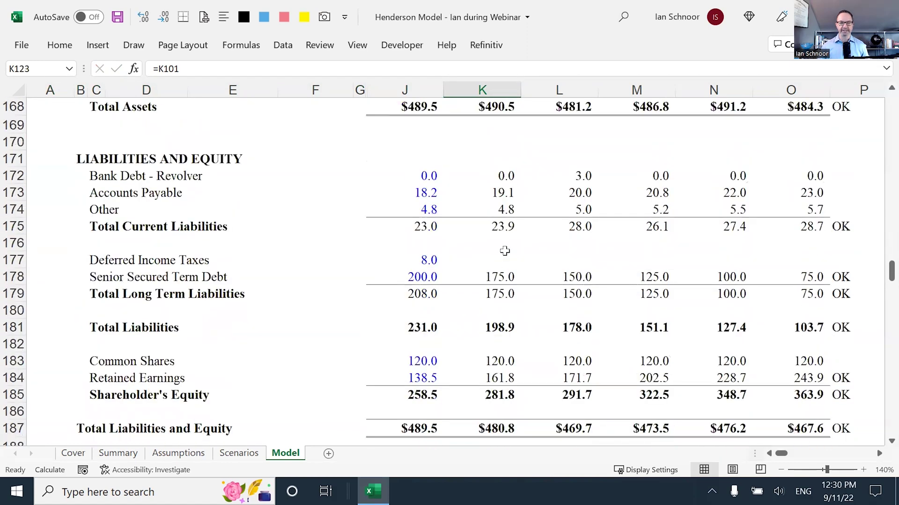
{"action": "left_click", "coordinate": [500, 257]}
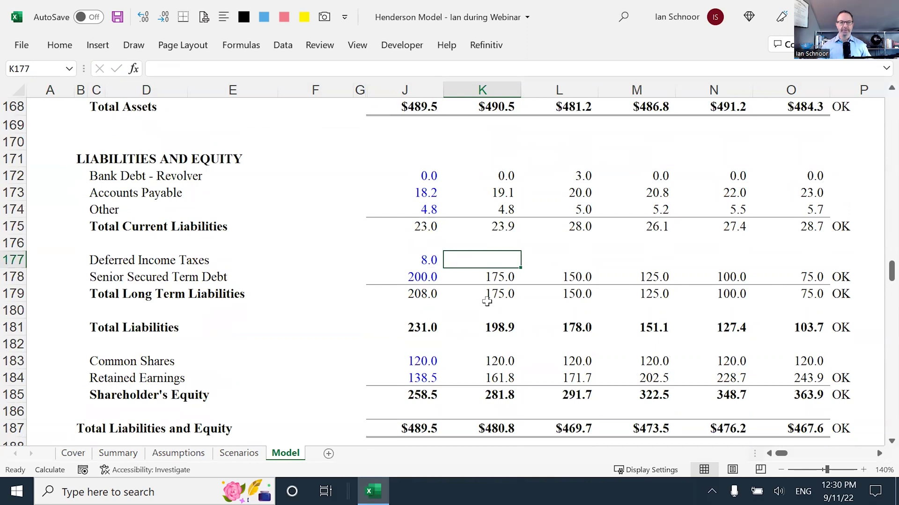
{"action": "type", "text": "="}
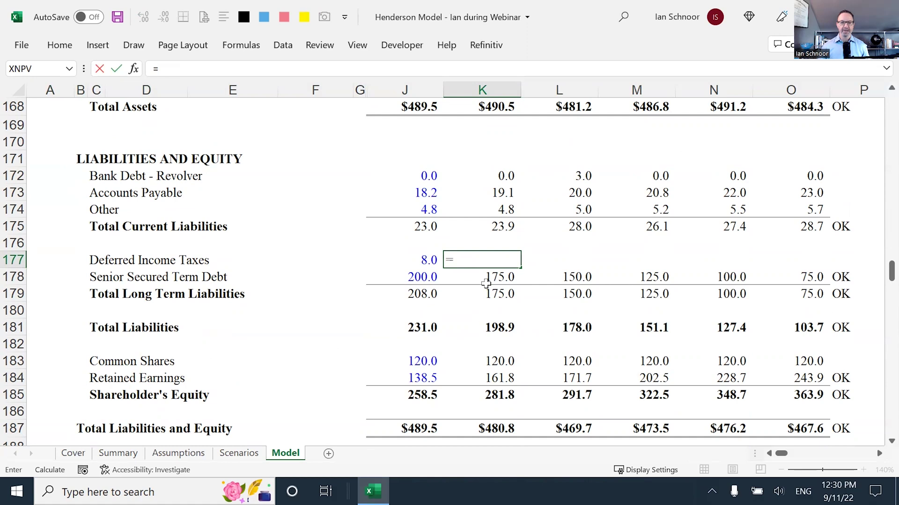
{"action": "scroll", "coordinate": [486, 283], "scroll_direction": "up", "scroll_amount": 12}
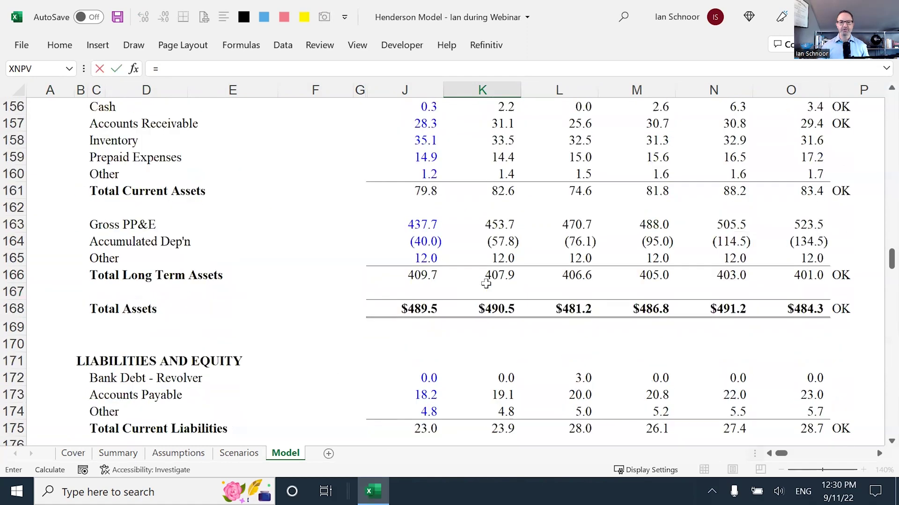
{"action": "scroll", "coordinate": [486, 283], "scroll_direction": "up", "scroll_amount": 4}
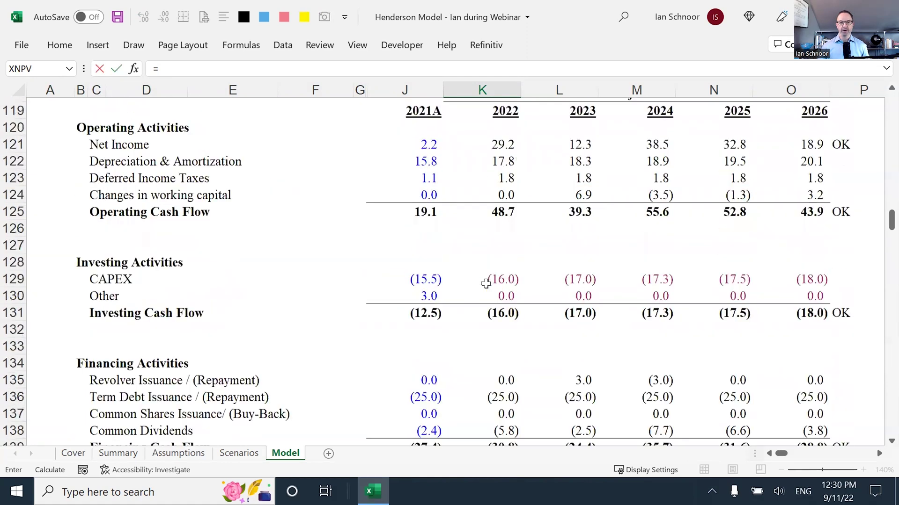
{"action": "scroll", "coordinate": [485, 283], "scroll_direction": "up", "scroll_amount": 2}
{"action": "scroll", "coordinate": [485, 283], "scroll_direction": "up", "scroll_amount": 1}
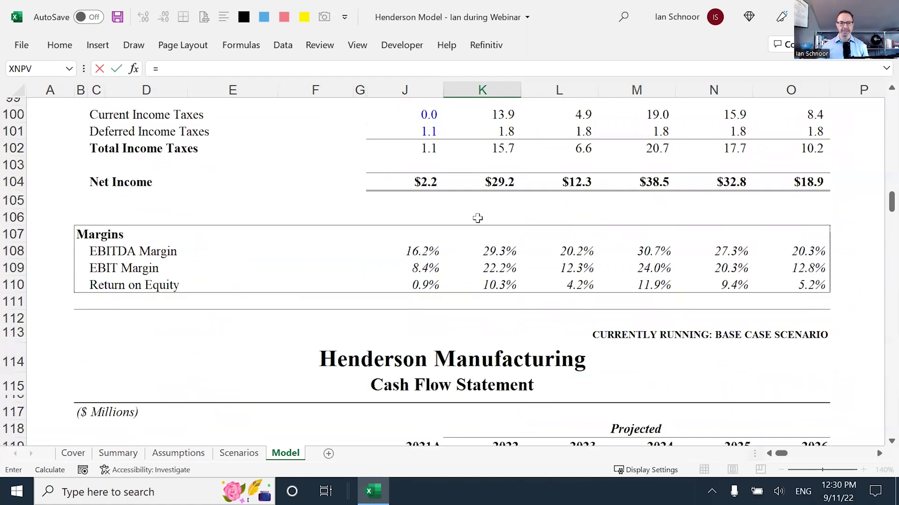
{"action": "scroll", "coordinate": [474, 205], "scroll_direction": "up", "scroll_amount": 1}
{"action": "left_click", "coordinate": [488, 176]}
{"action": "key", "text": "Return"}
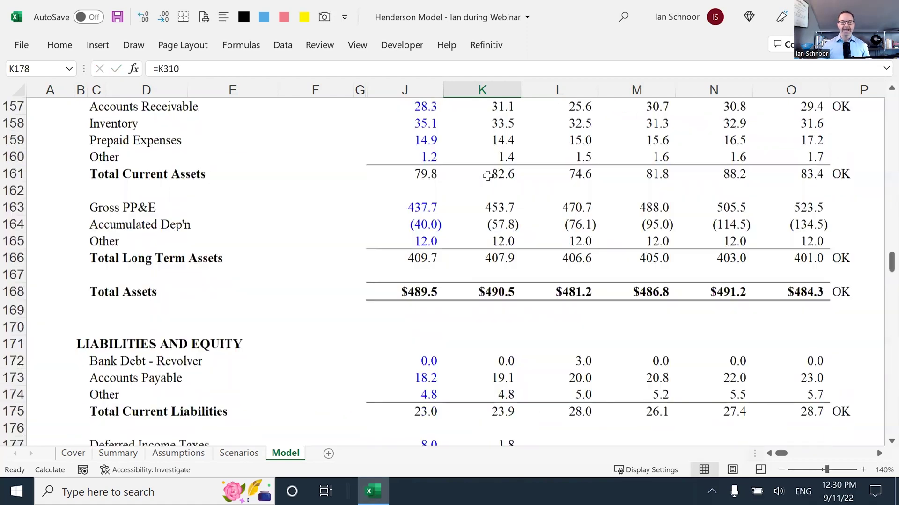
Check the income statement and cash flow deferred tax source cells.
{"action": "scroll", "coordinate": [487, 176], "scroll_direction": "up", "scroll_amount": 7}
{"action": "scroll", "coordinate": [488, 176], "scroll_direction": "up", "scroll_amount": 10}
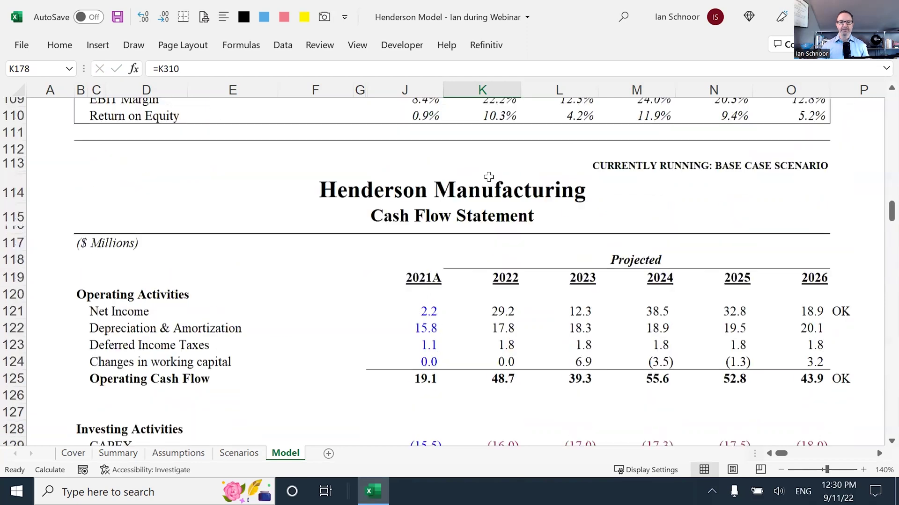
{"action": "scroll", "coordinate": [488, 176], "scroll_direction": "up", "scroll_amount": 4}
{"action": "left_click", "coordinate": [487, 173]}
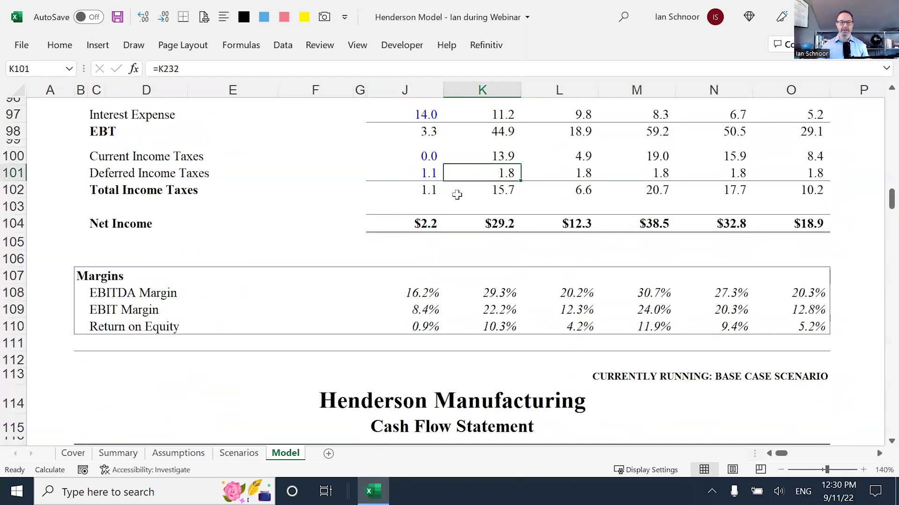
{"action": "scroll", "coordinate": [478, 242], "scroll_direction": "down", "scroll_amount": 6}
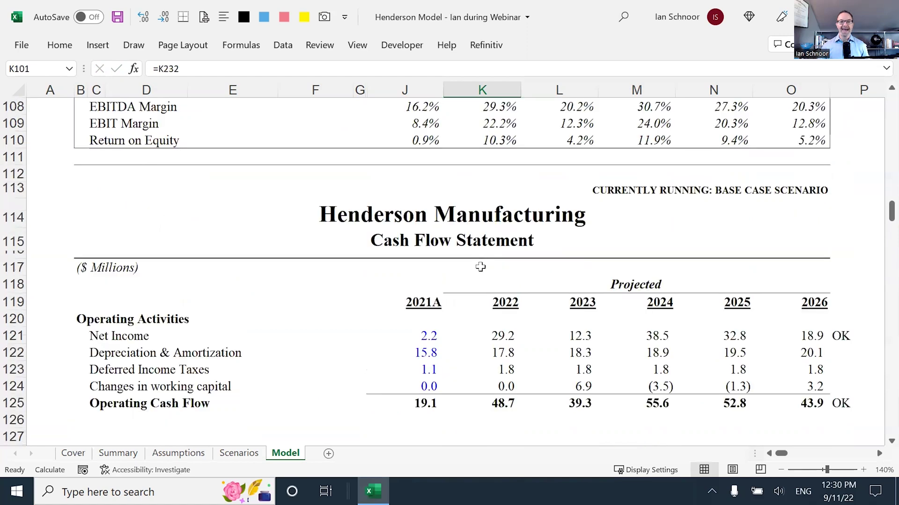
{"action": "left_click", "coordinate": [483, 272]}
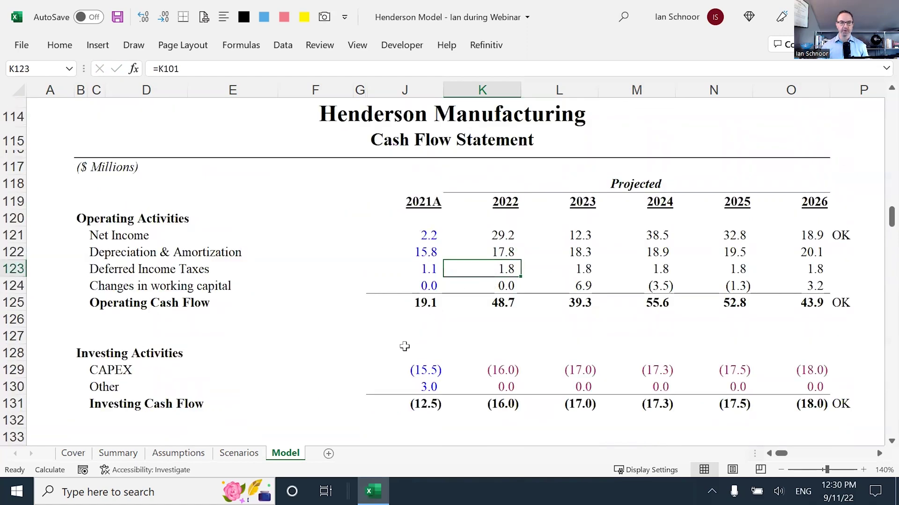
Fill the 1.8 deferred tax link across 2023–2026 and review the nonzero balance check.
{"action": "scroll", "coordinate": [489, 336], "scroll_direction": "down", "scroll_amount": 3}
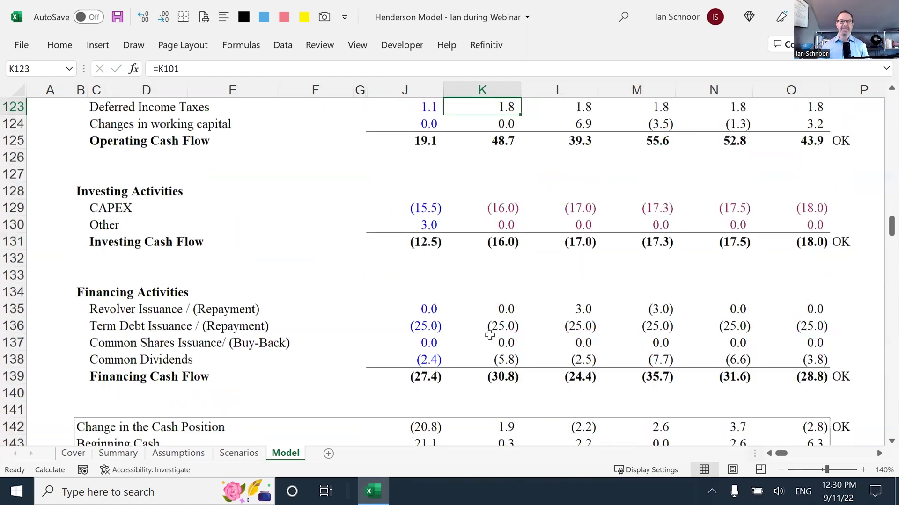
{"action": "scroll", "coordinate": [490, 335], "scroll_direction": "down", "scroll_amount": 16}
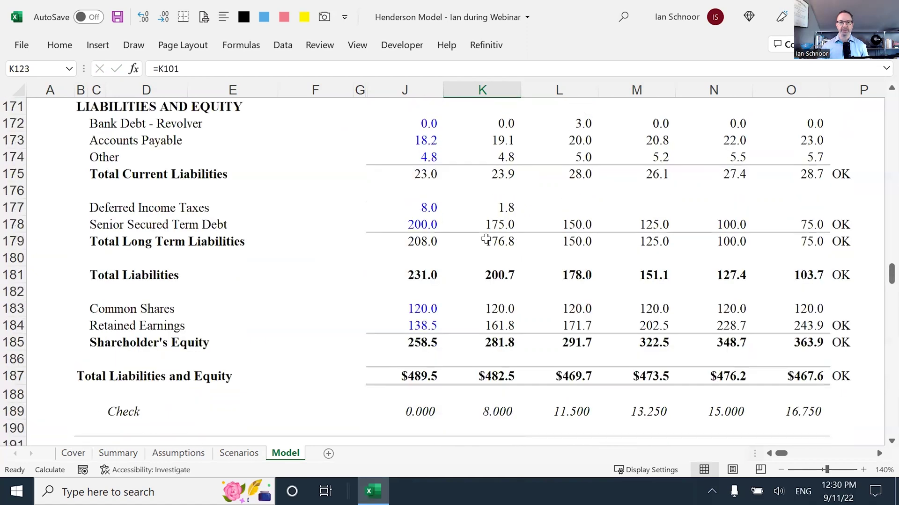
{"action": "left_click", "coordinate": [487, 206]}
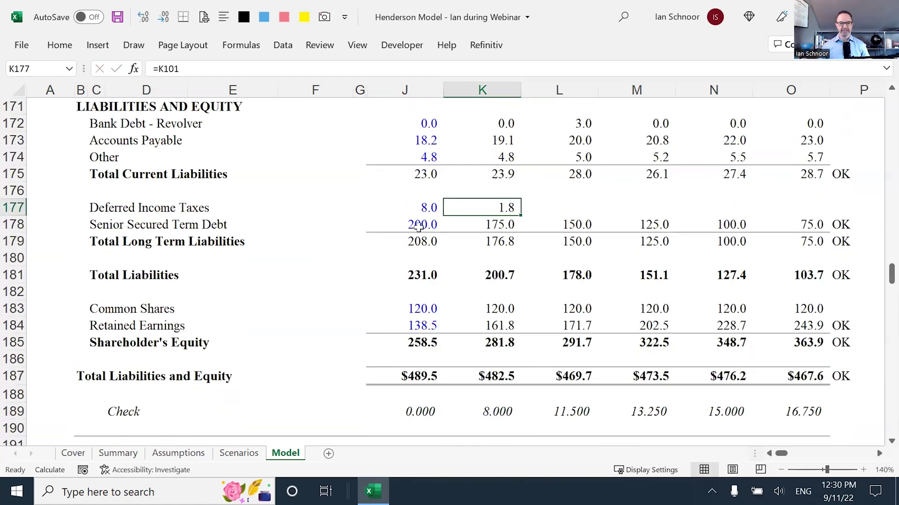
{"action": "key", "text": "shift+Right"}
{"action": "key", "text": "shift+Right"}
{"action": "key", "text": "shift+Right"}
{"action": "key", "text": "shift+Right"}
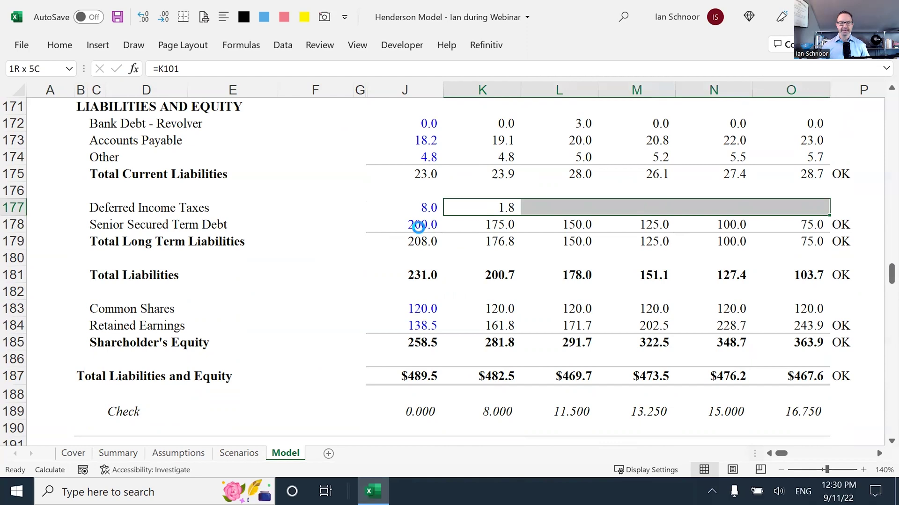
{"action": "key", "text": "ctrl+r"}
{"action": "key", "text": "Left"}
{"action": "key", "text": "Right"}
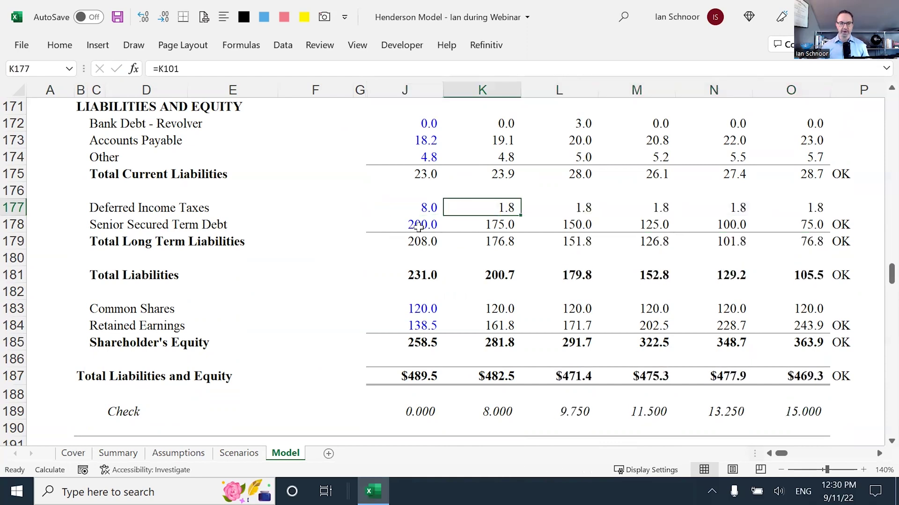
{"action": "left_click", "coordinate": [297, 406]}
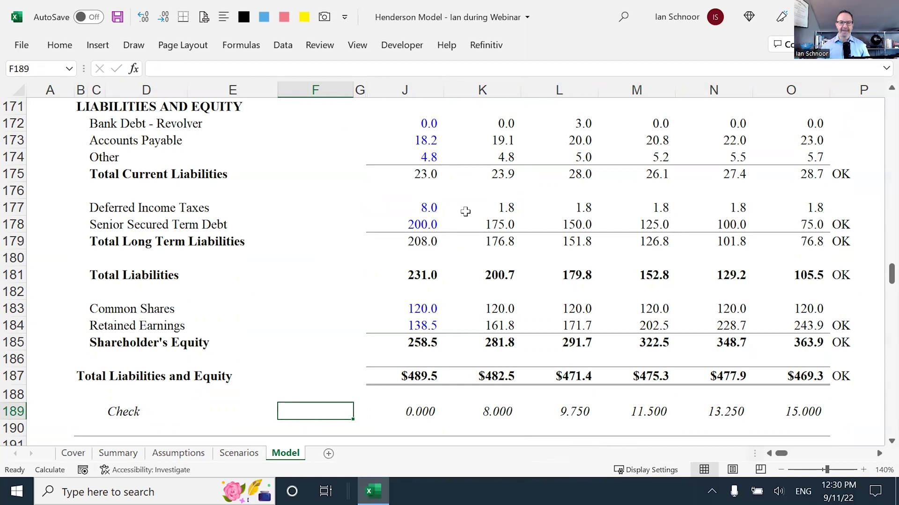
Change the 2022 deferred tax formula to =J177+K101, making the balance a cumulative 9.8.
{"action": "left_click", "coordinate": [488, 211]}
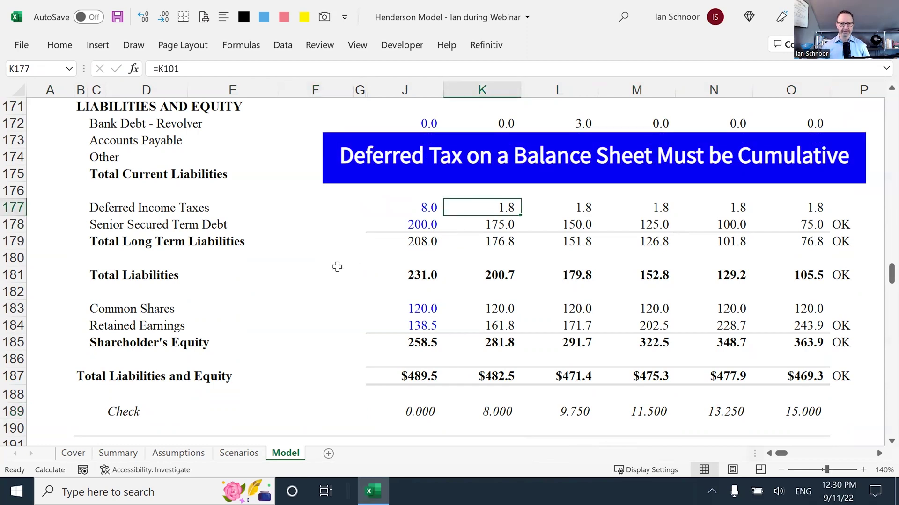
{"action": "key", "text": "F2"}
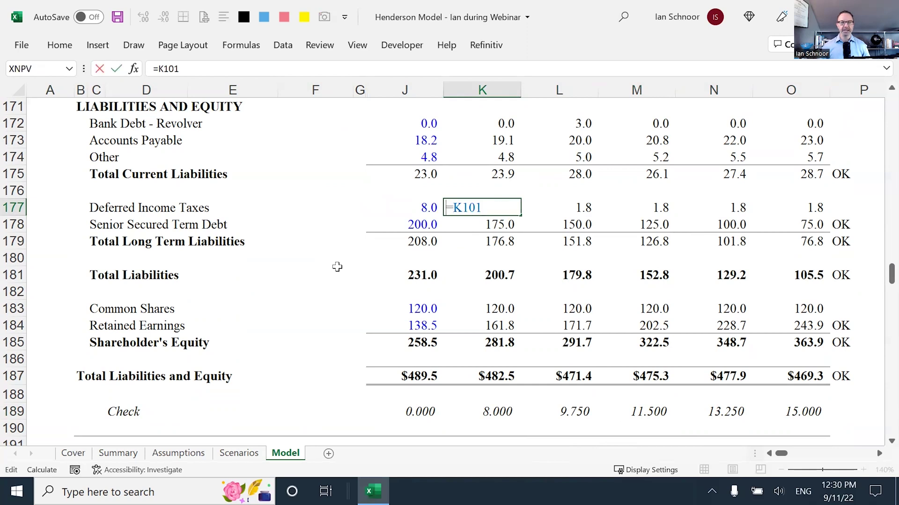
{"action": "key", "text": "F2"}
{"action": "key", "text": "Left"}
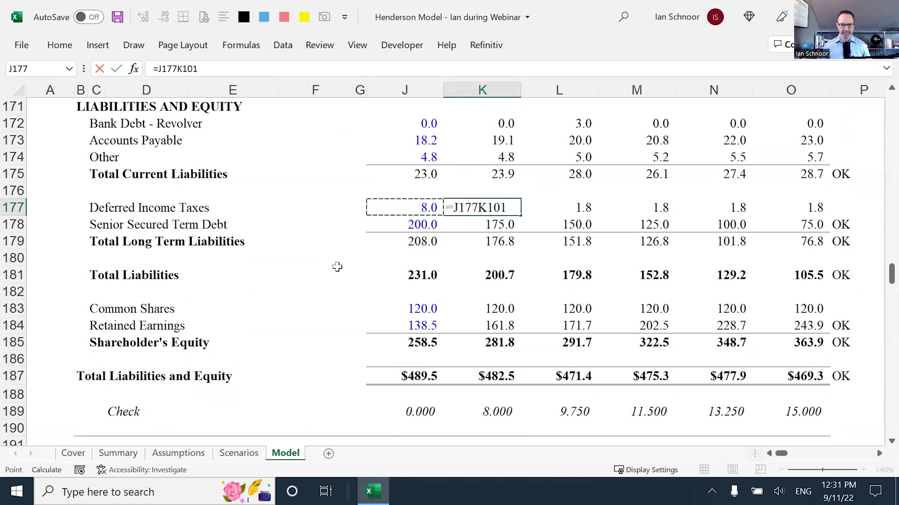
{"action": "type", "text": "+"}
{"action": "key", "text": "Return"}
{"action": "key", "text": "Up"}
{"action": "key", "text": "F2"}
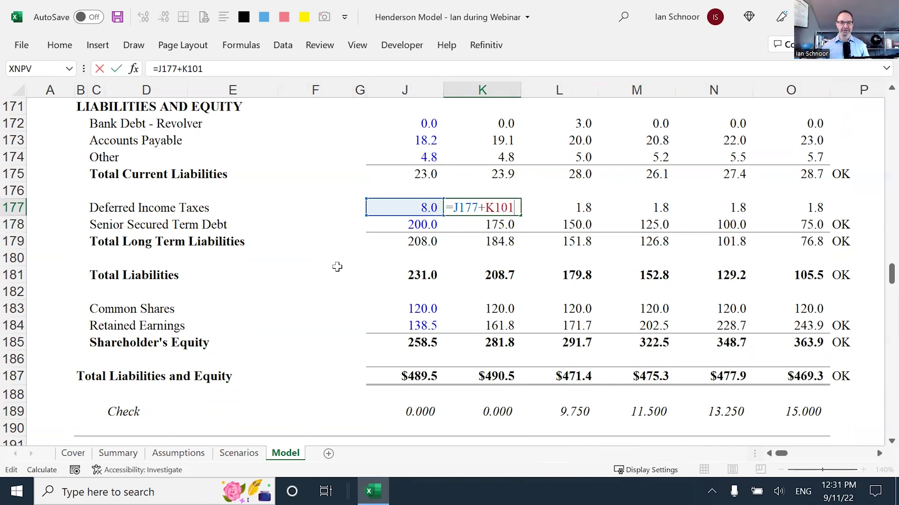
{"action": "key", "text": "Escape"}
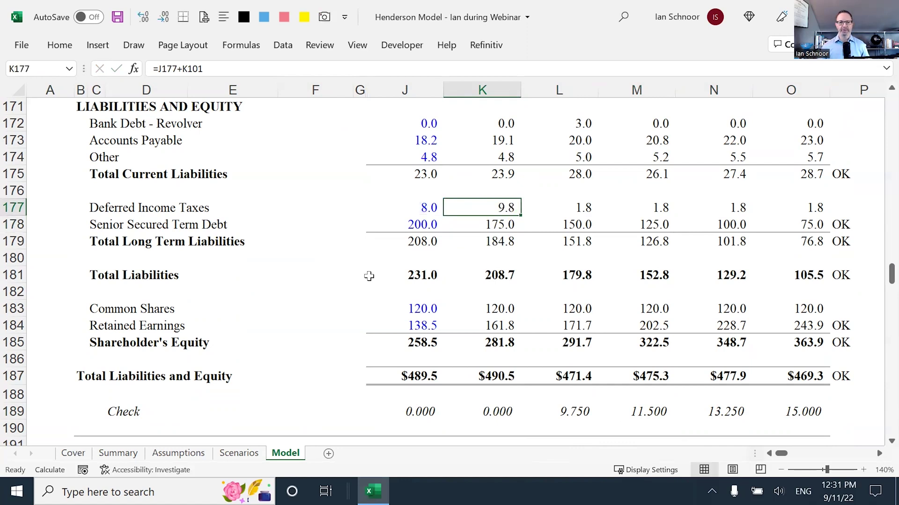
{"action": "left_click", "coordinate": [412, 207]}
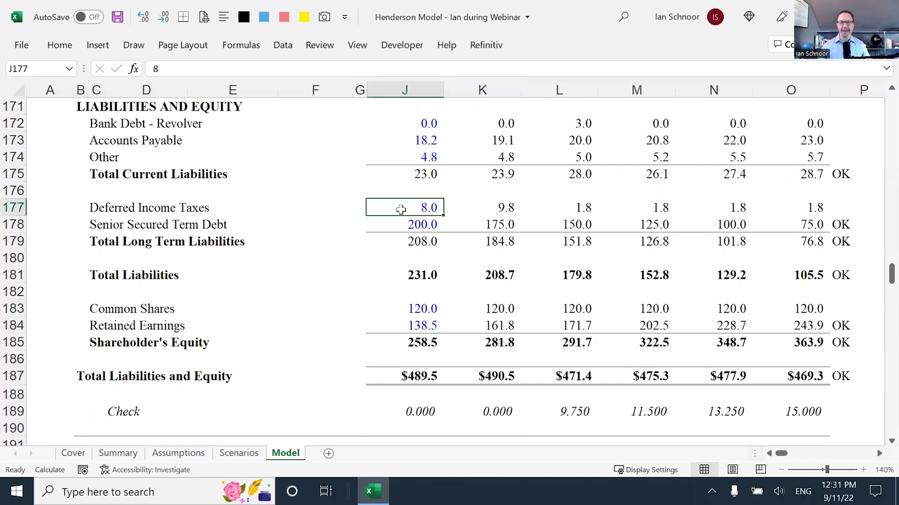
Copy =J177+K101 across to 2026 so deferred taxes run 9.8, 11.5, 13.3, 15.0, 16.8.
{"action": "left_click", "coordinate": [481, 208]}
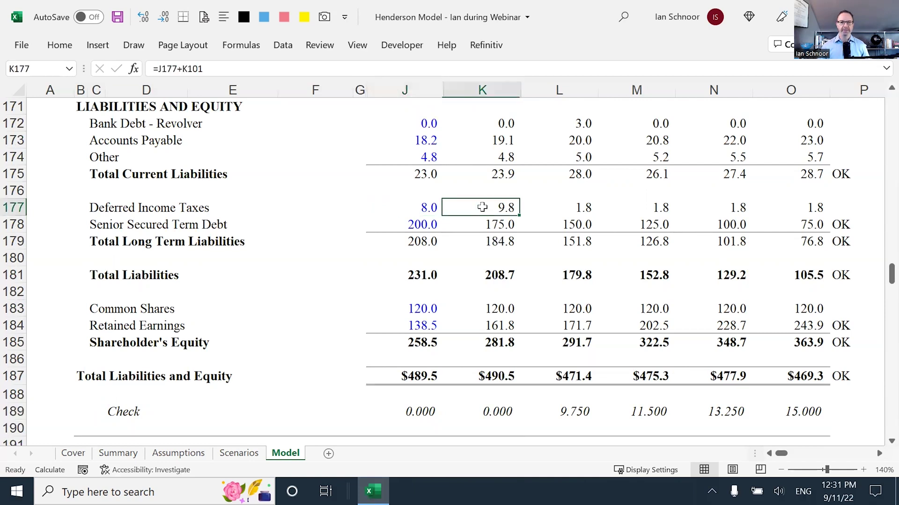
{"action": "key", "text": "F2"}
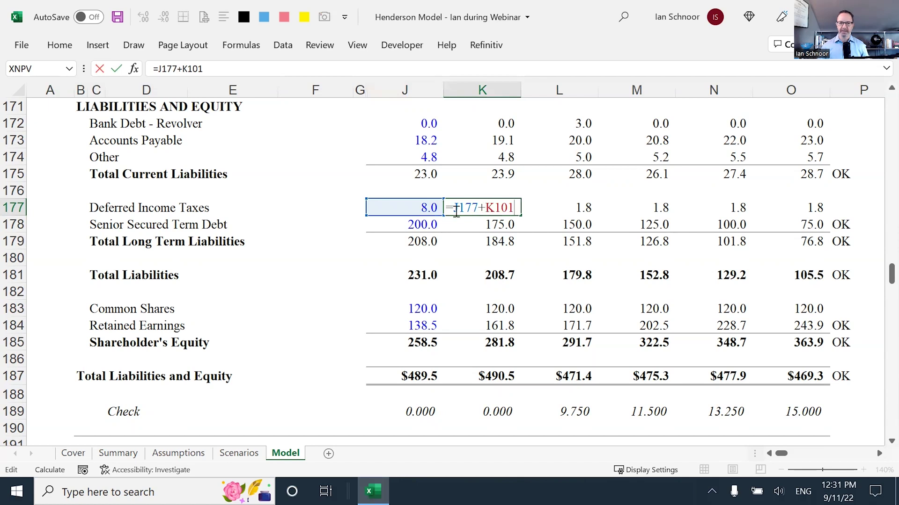
{"action": "key", "text": "Escape"}
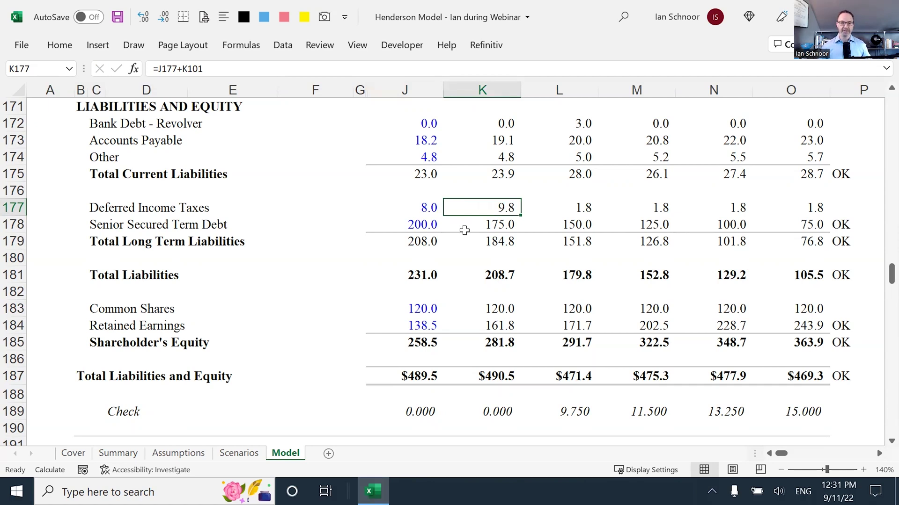
{"action": "key", "text": "shift+Right"}
{"action": "key", "text": "shift+Right"}
{"action": "key", "text": "shift+Right"}
{"action": "key", "text": "shift+Right"}
{"action": "key", "text": "ctrl+r"}
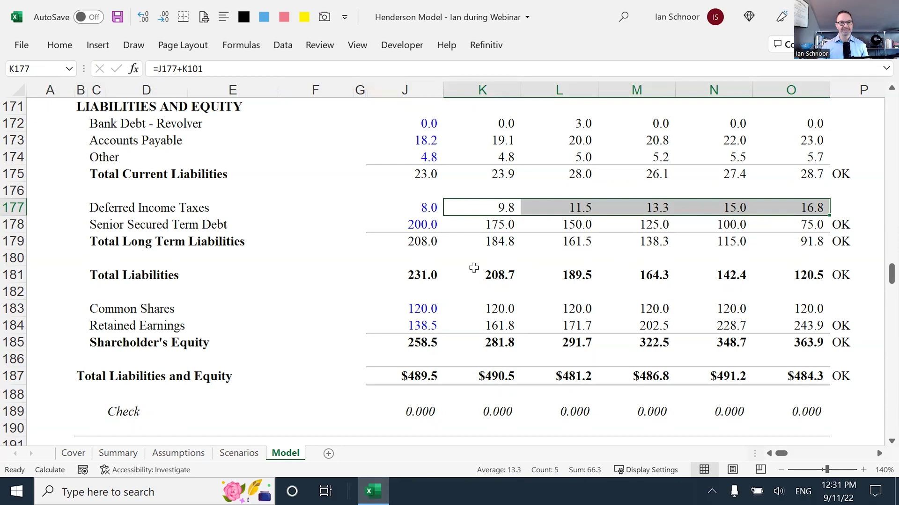
{"action": "left_click", "coordinate": [488, 190]}
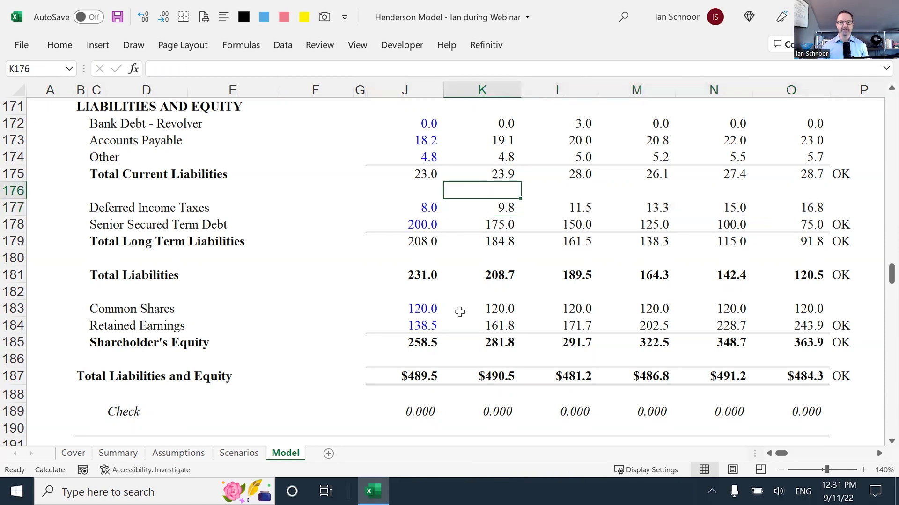